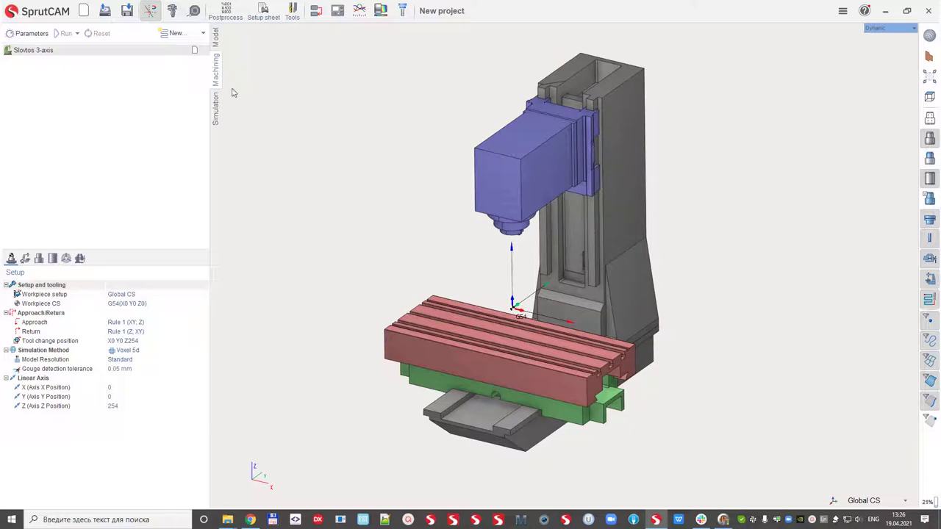
Step: Open the recent Corners cleanup project and select its Corners cleanup operation to view the toolpath
left_click(105, 11)
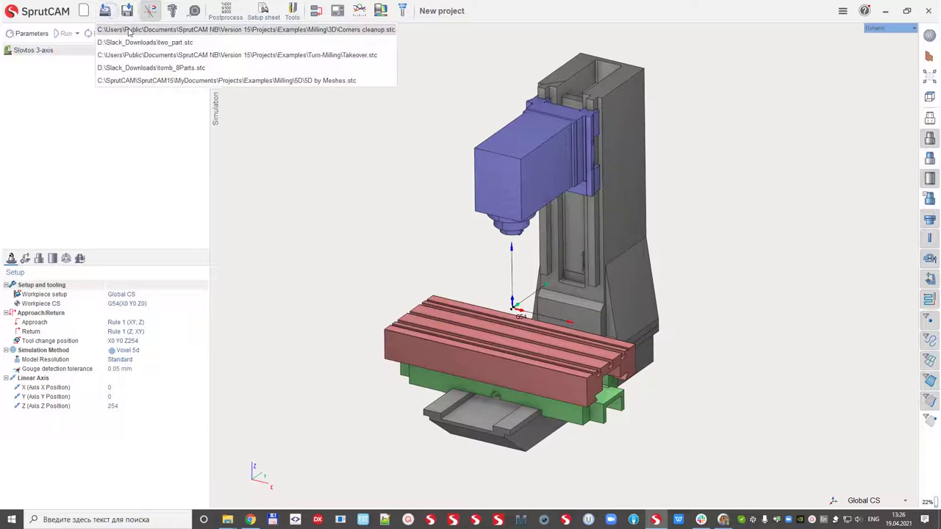
left_click(143, 29)
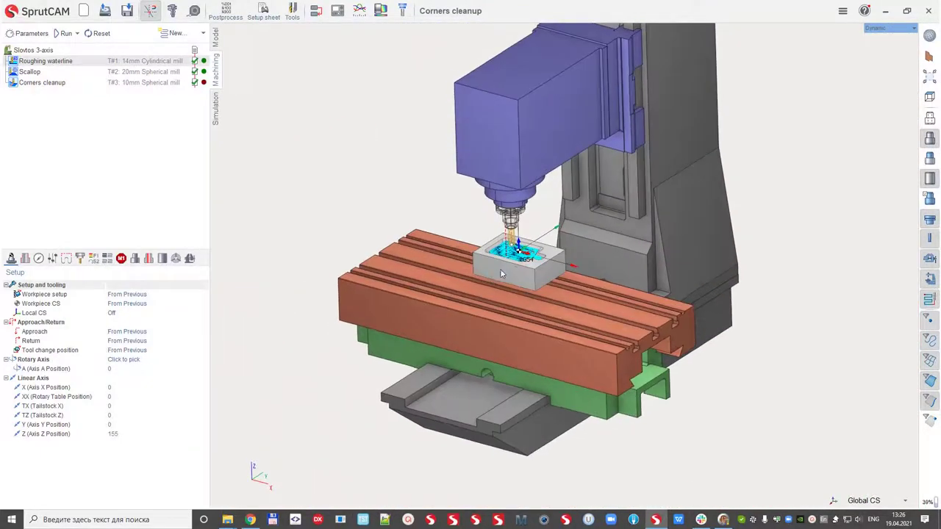
left_click(33, 84)
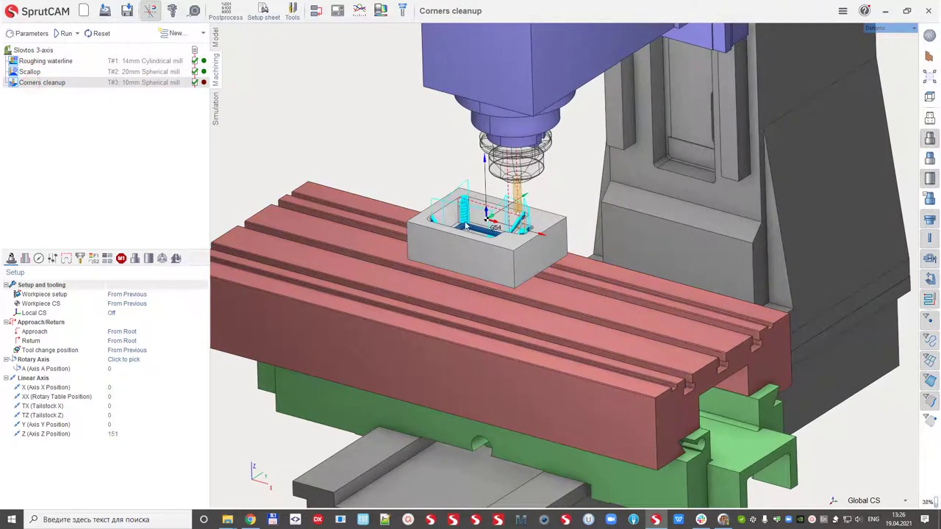
scroll(466, 225, "down", 5)
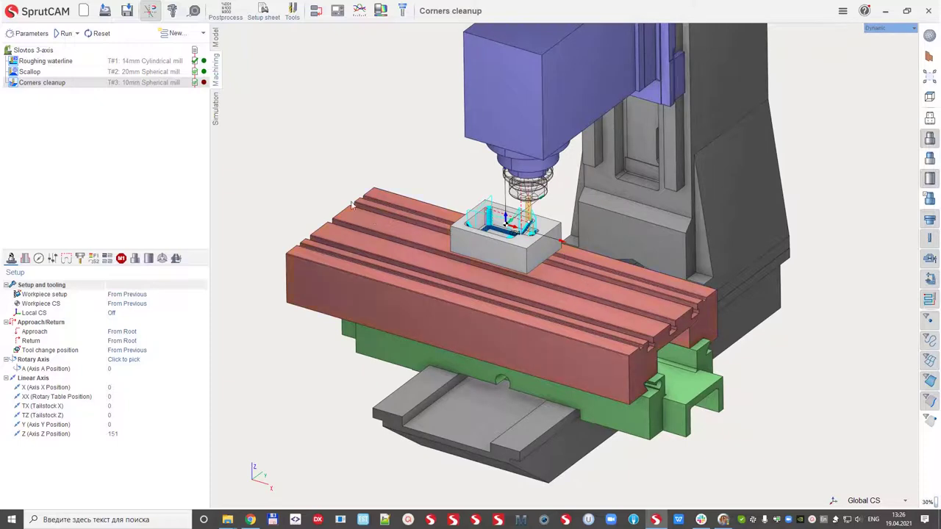
Step: Add a Part structure item that groups the three existing operations, and inspect Roughing waterline and Scallop inside it
left_click(204, 34)
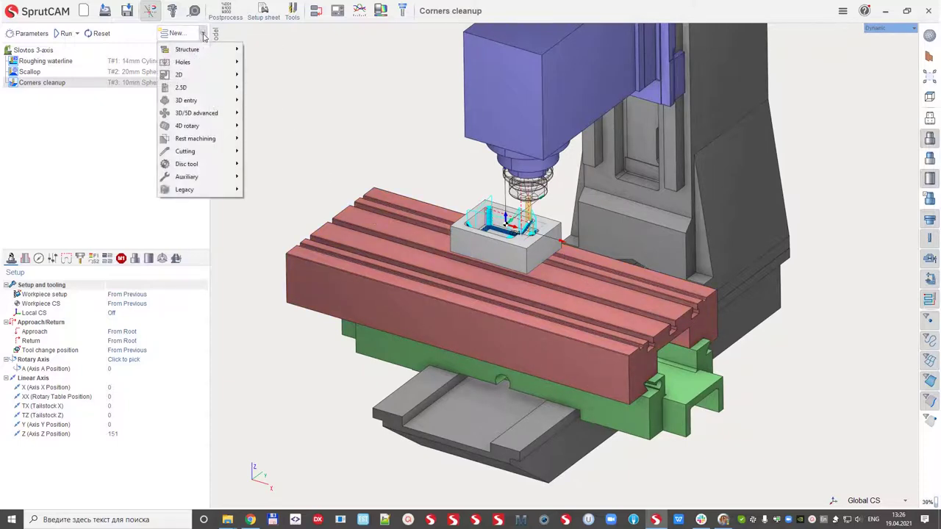
mouse_move(203, 49)
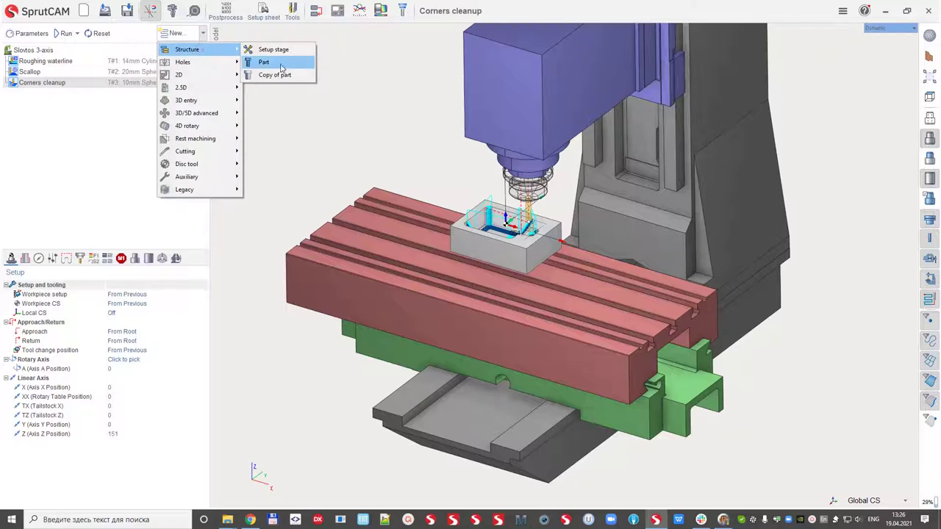
left_click(278, 64)
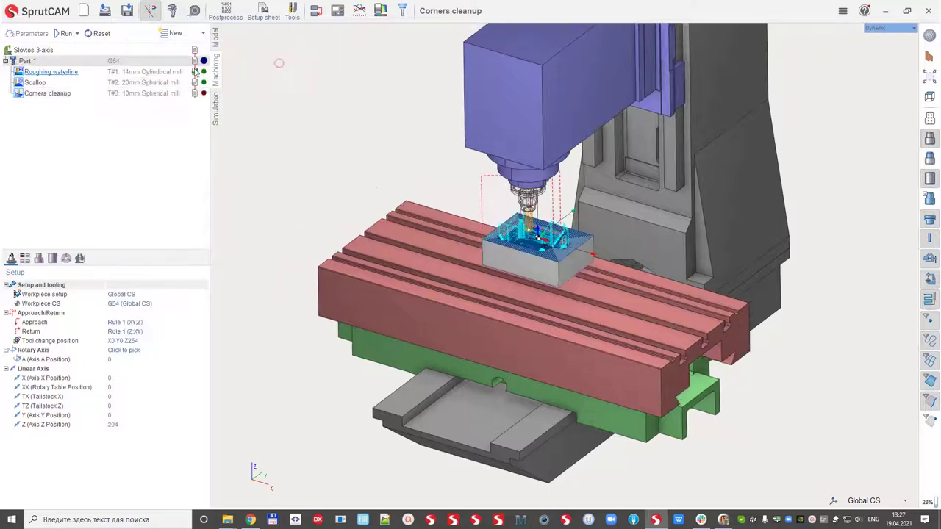
left_click(35, 72)
left_click(35, 82)
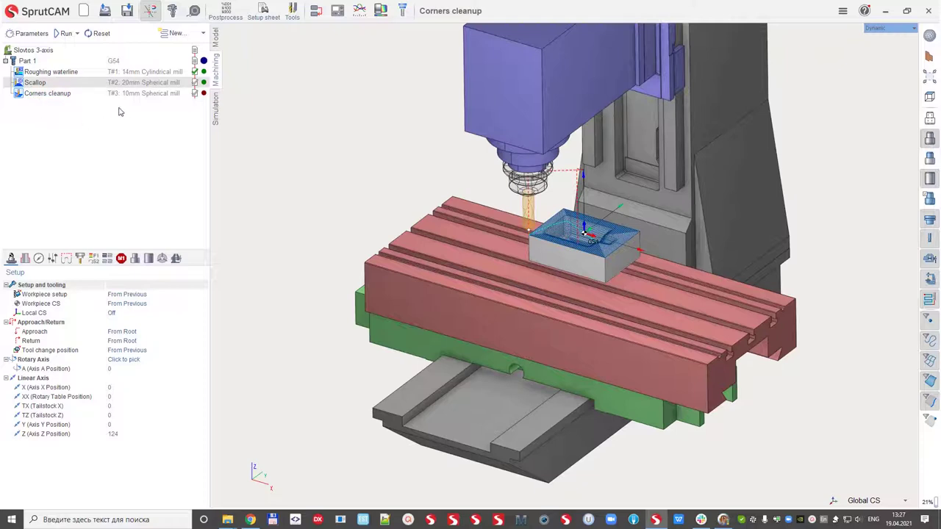
Step: Change Part 1's workpiece setup to a 90° rotation about Z with a translation of X -210 and Z -39
left_click(29, 61)
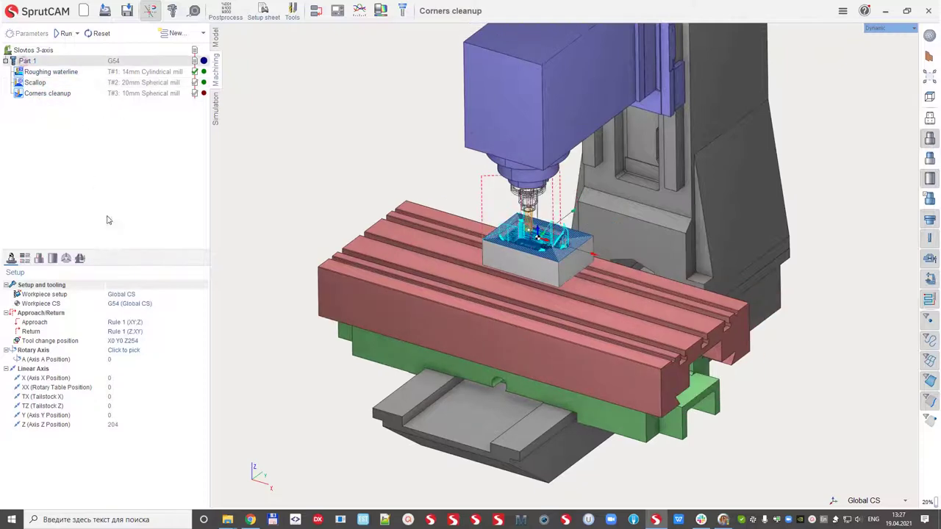
left_click(131, 295)
left_click(204, 294)
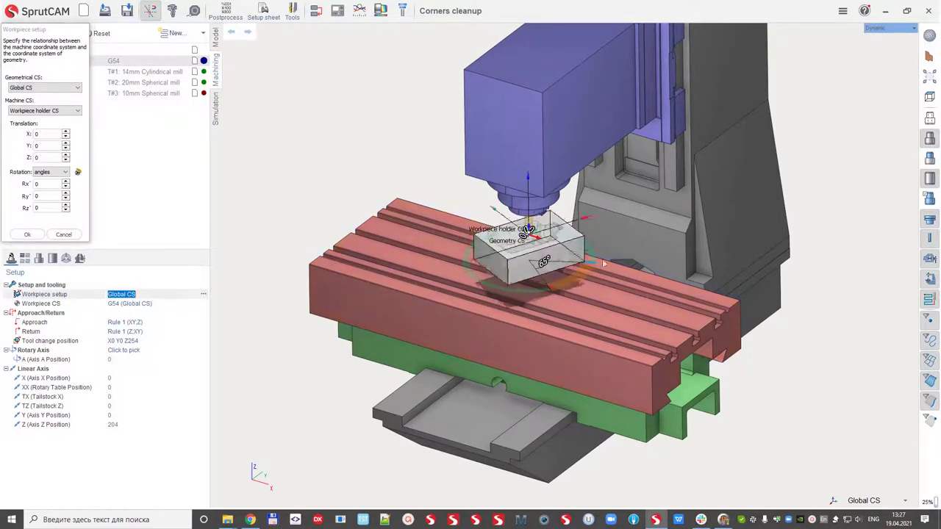
left_click_drag(605, 253, 610, 244)
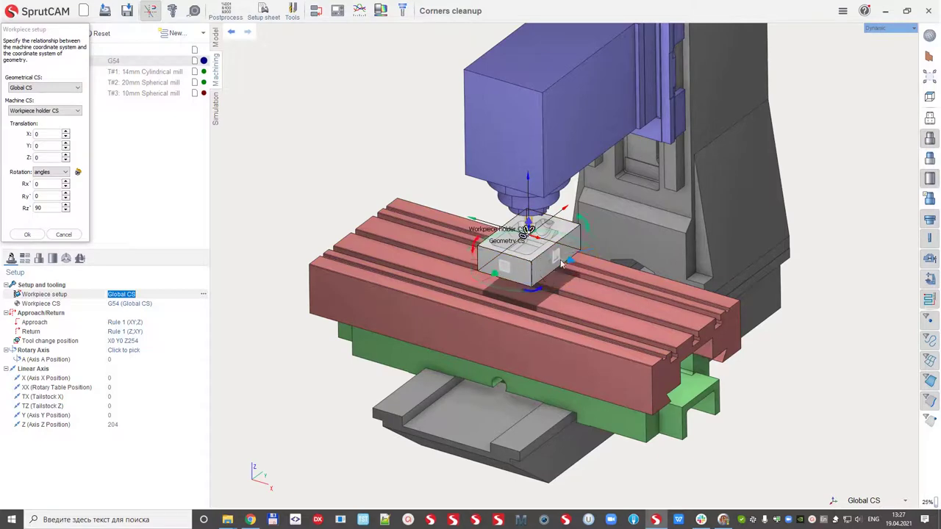
left_click_drag(540, 261, 424, 214)
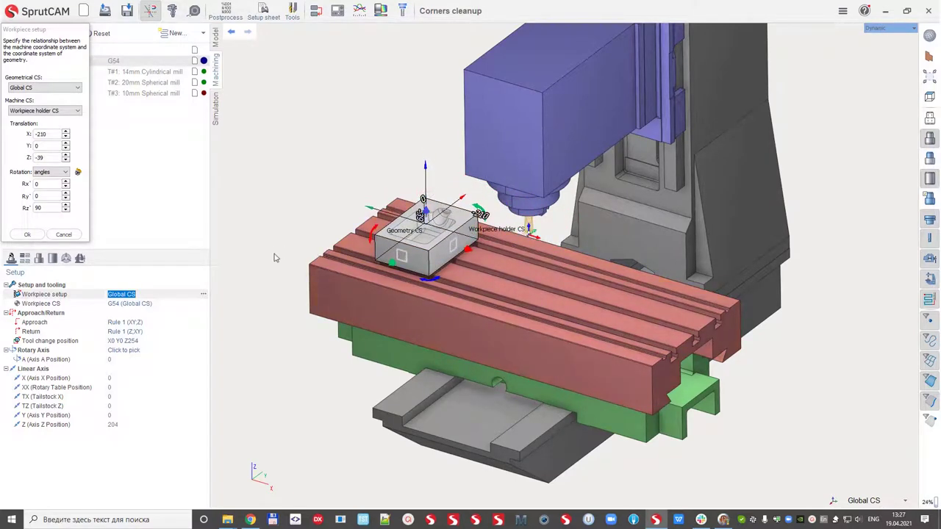
left_click(27, 234)
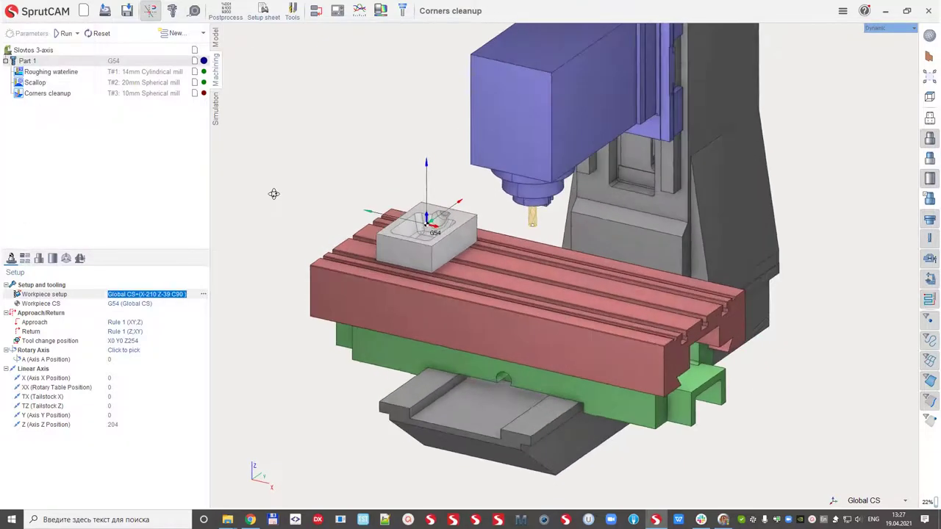
Step: Create a copy of Part 1 and place its workpiece along the table at X -13
left_click(203, 33)
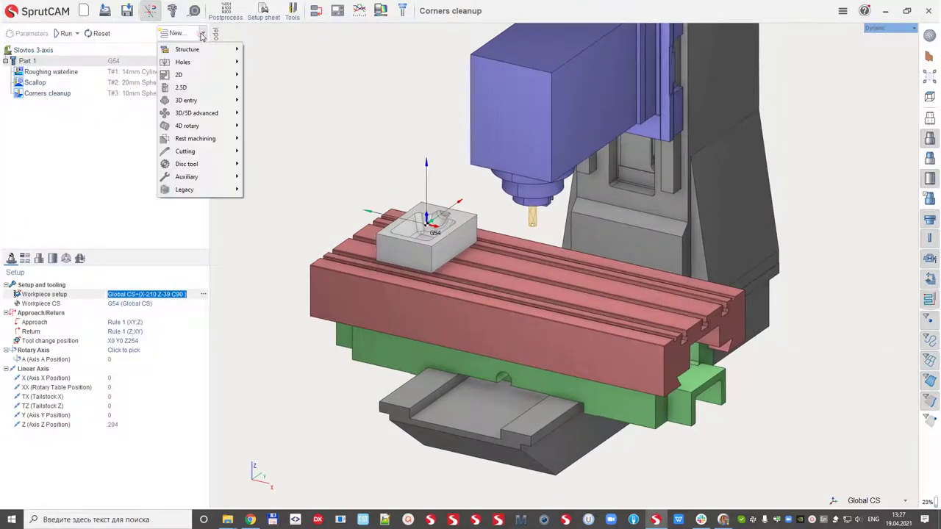
mouse_move(191, 50)
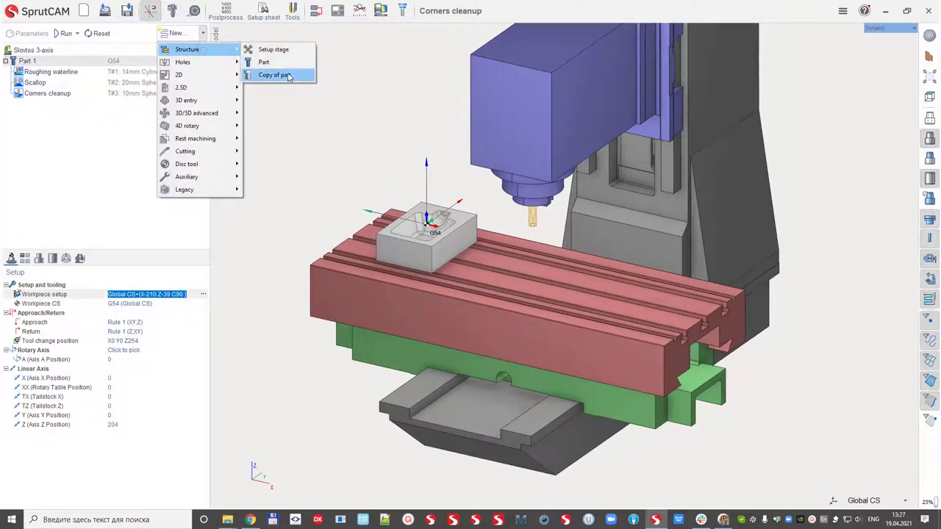
left_click(289, 76)
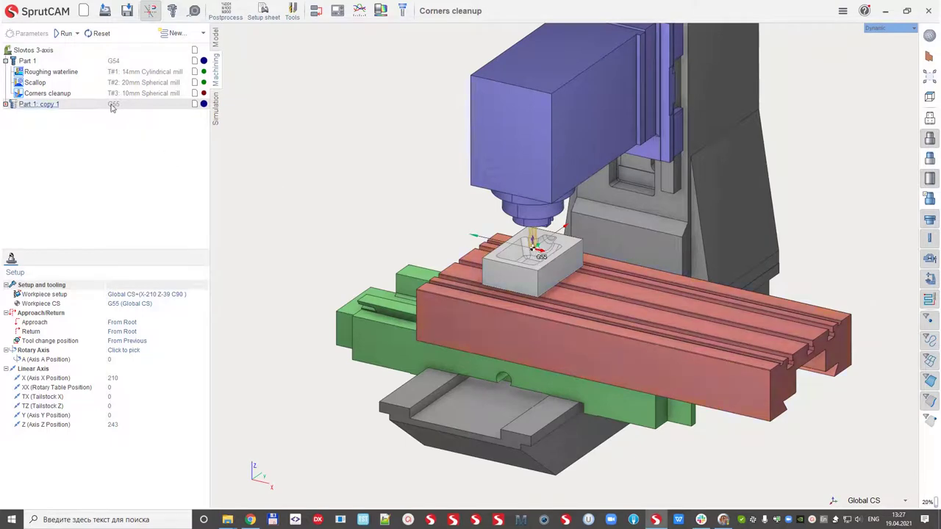
left_click(140, 295)
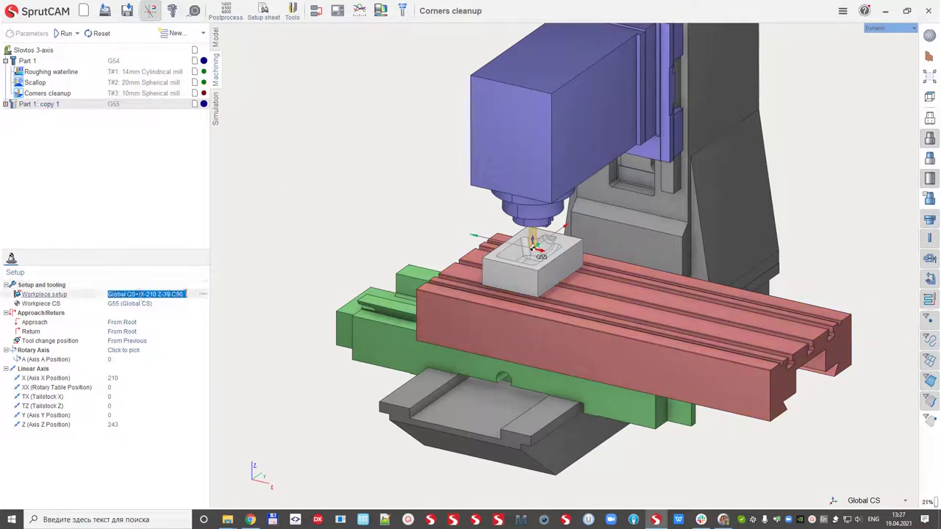
left_click(203, 294)
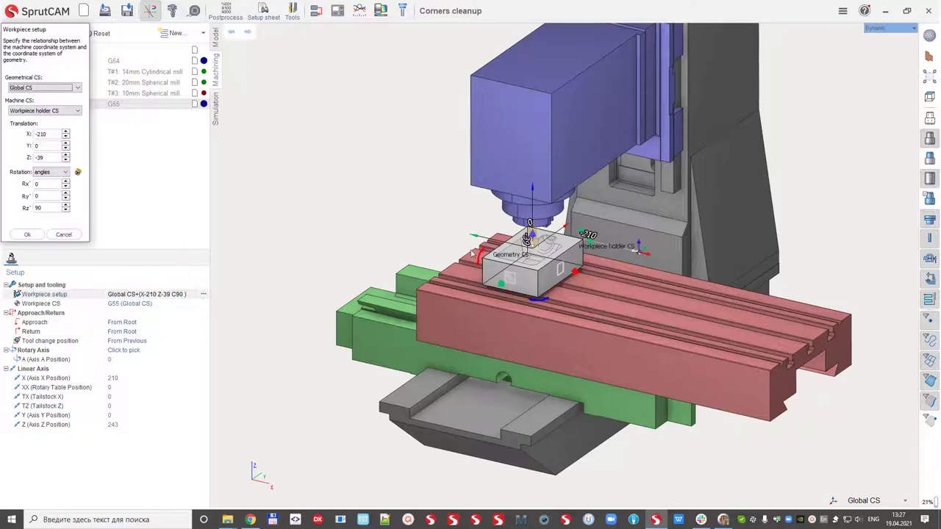
left_click_drag(523, 266, 678, 296)
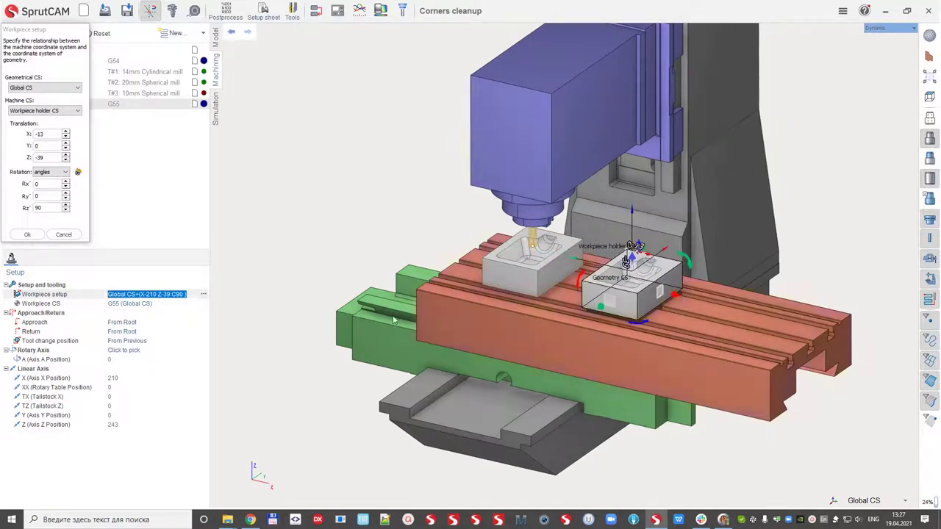
left_click(35, 235)
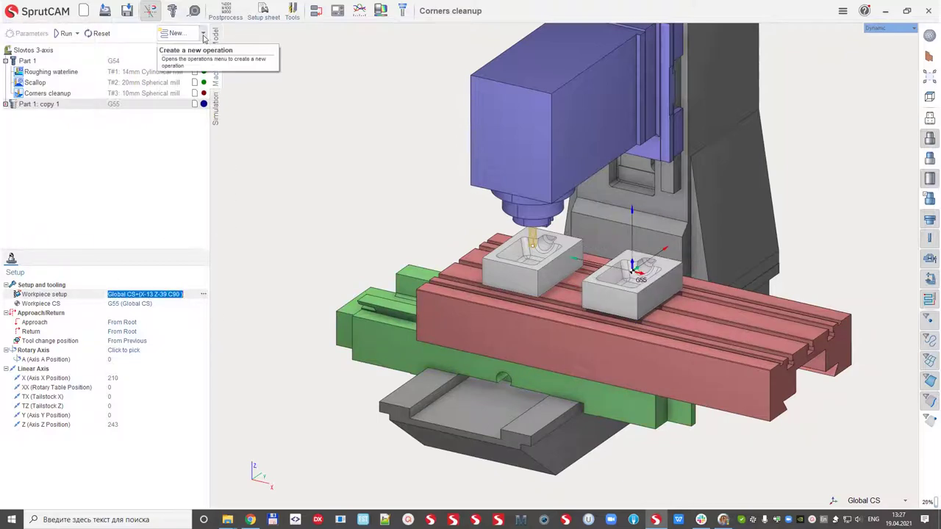
Step: Create a second copy of Part 1, place its workpiece at X 183, and check the position of each part
left_click(204, 38)
mouse_move(193, 48)
left_click(272, 76)
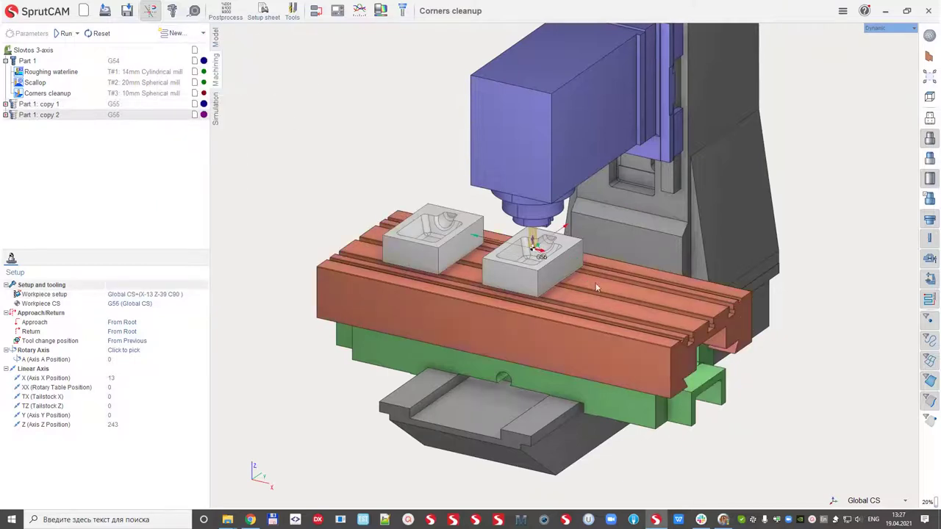
left_click(147, 296)
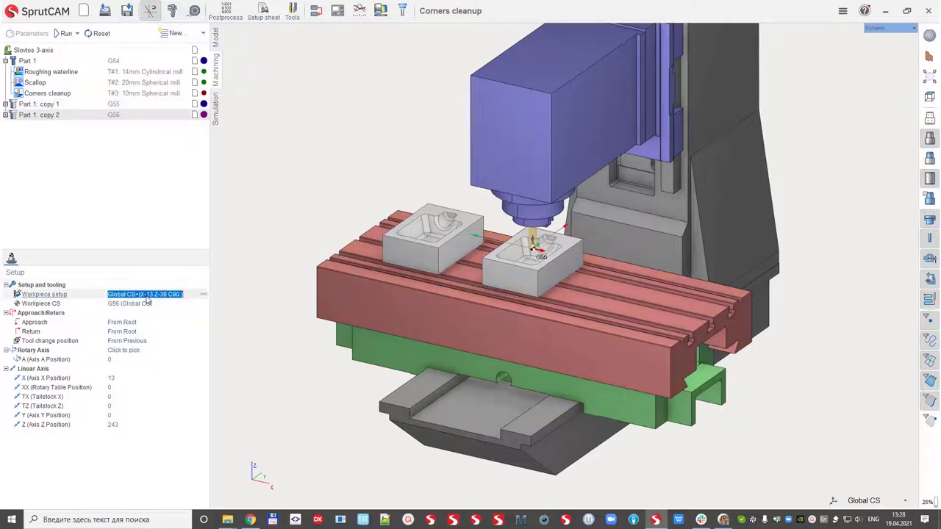
left_click(203, 294)
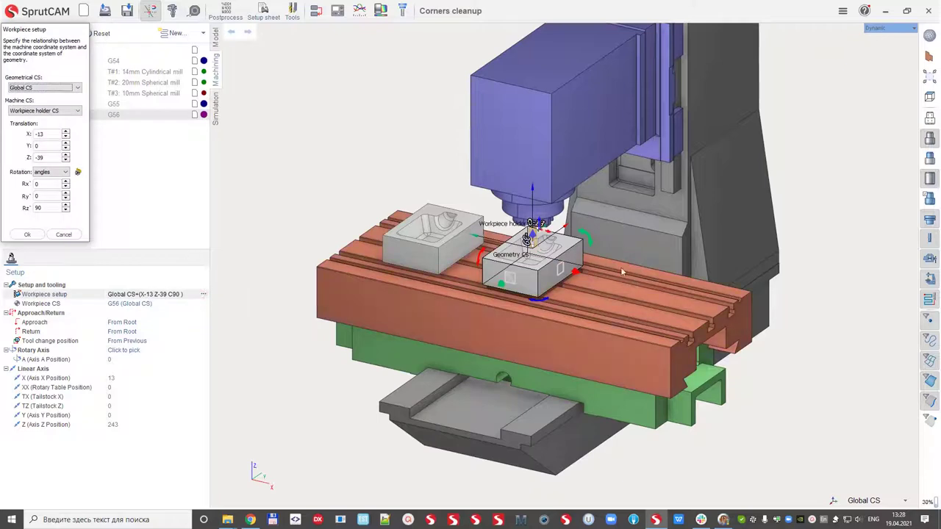
left_click_drag(582, 271, 660, 291)
left_click(28, 234)
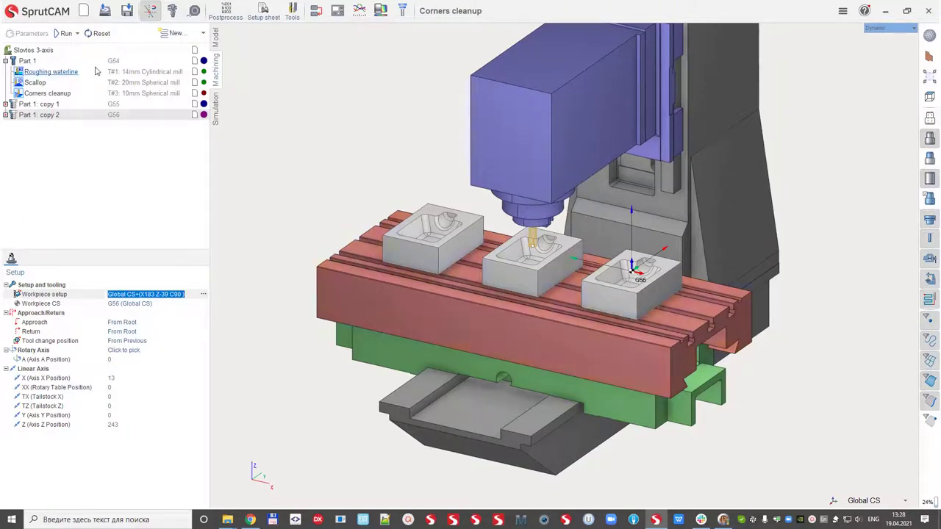
left_click(121, 62)
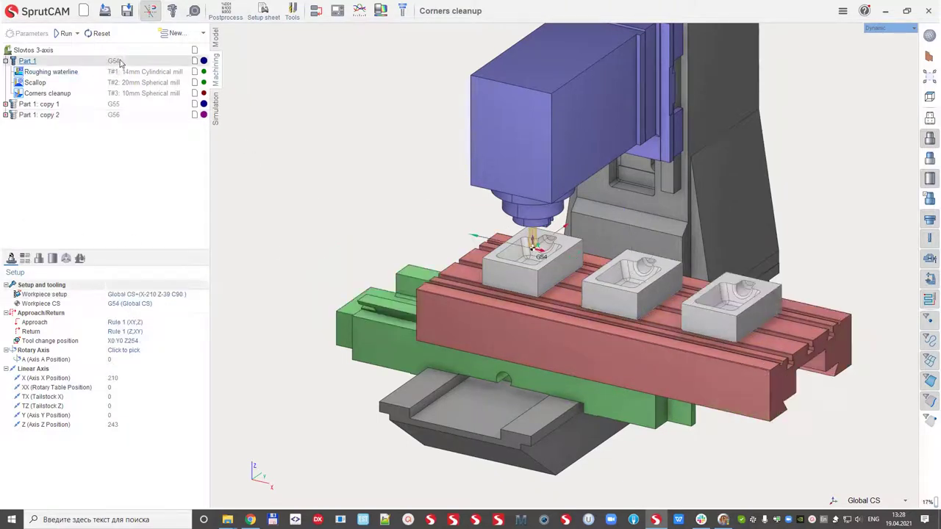
left_click(116, 104)
left_click(116, 116)
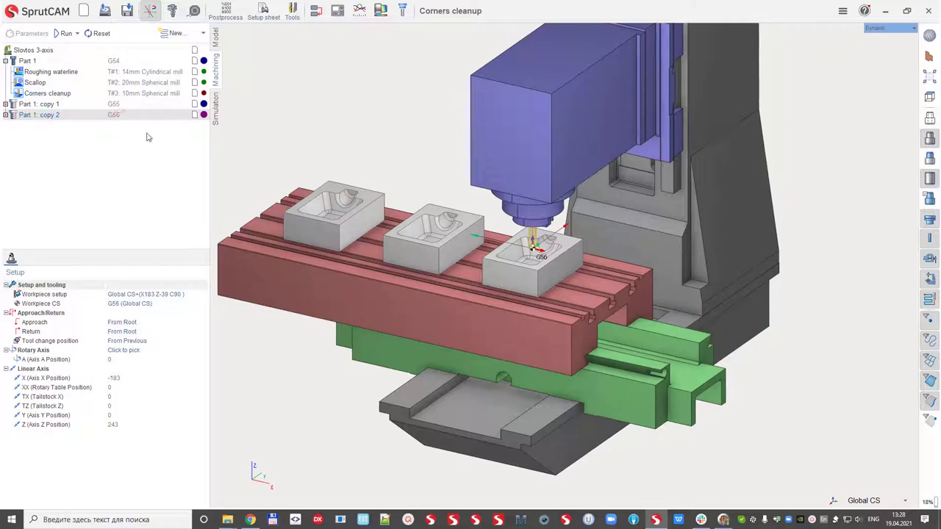
Step: Set the Roughing waterline stepover to 50 % of the tool diameter and its depth step count to 5, and open the Corners cleanup stepover
left_click(37, 72)
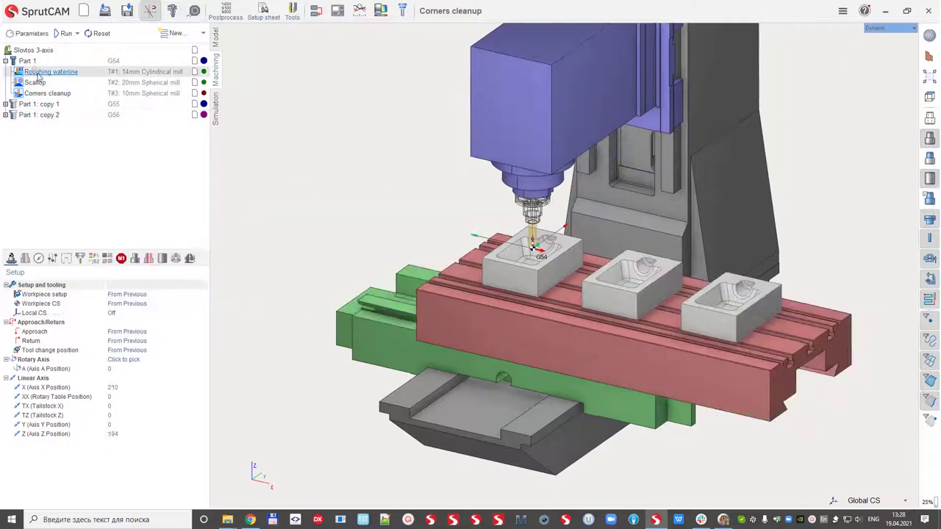
left_click(114, 294)
type("50")
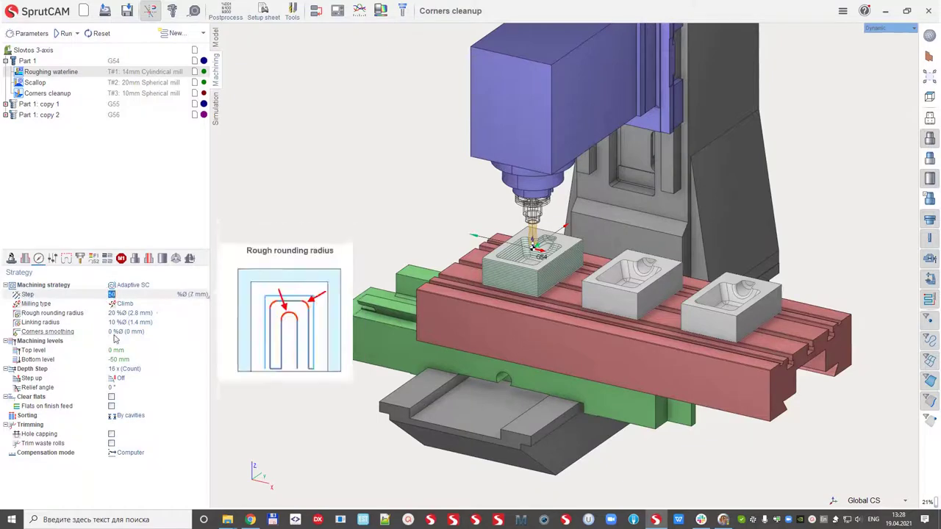
left_click(111, 369)
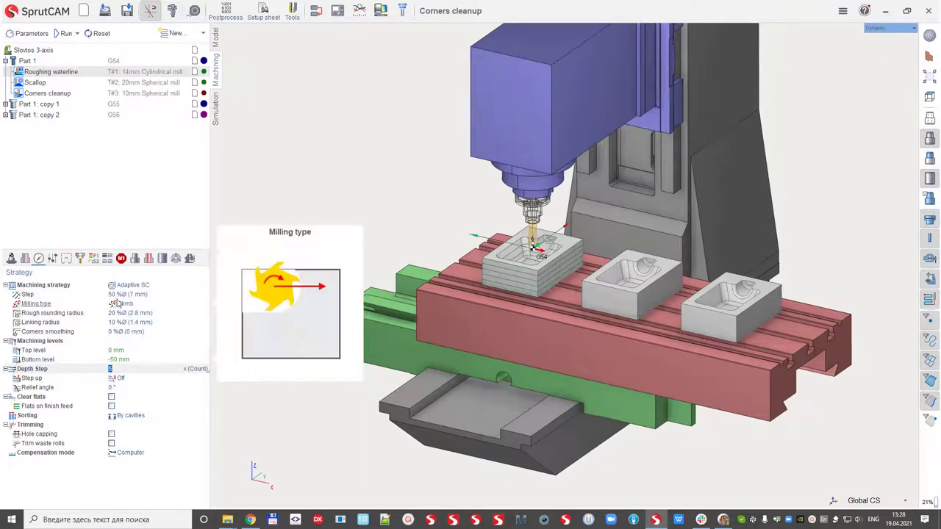
left_click(47, 93)
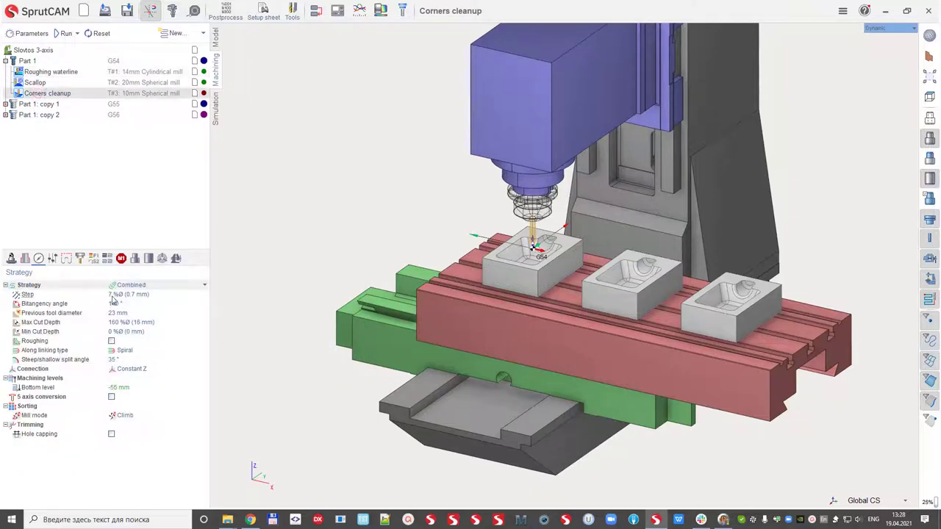
left_click(111, 294)
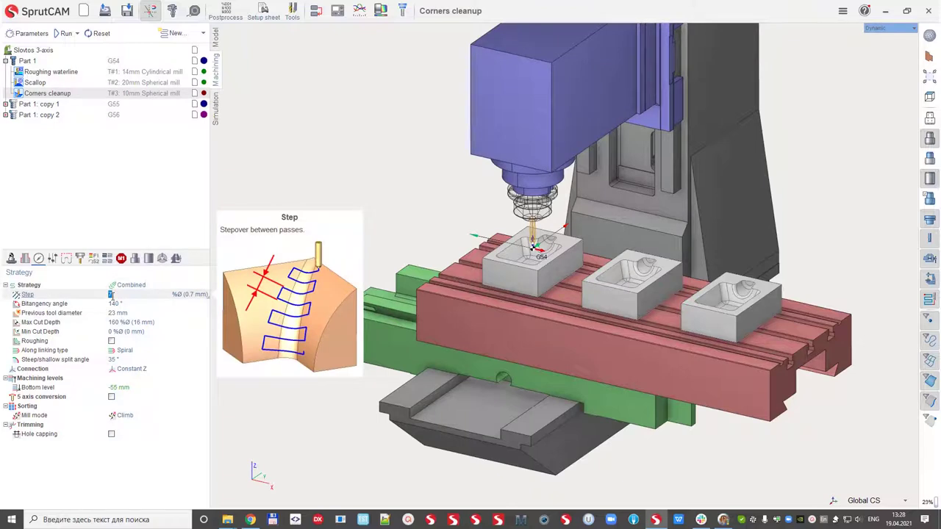
Step: Calculate the toolpaths for the whole Slovtos 3-axis project and expand both part copies to show their operations
left_click(34, 51)
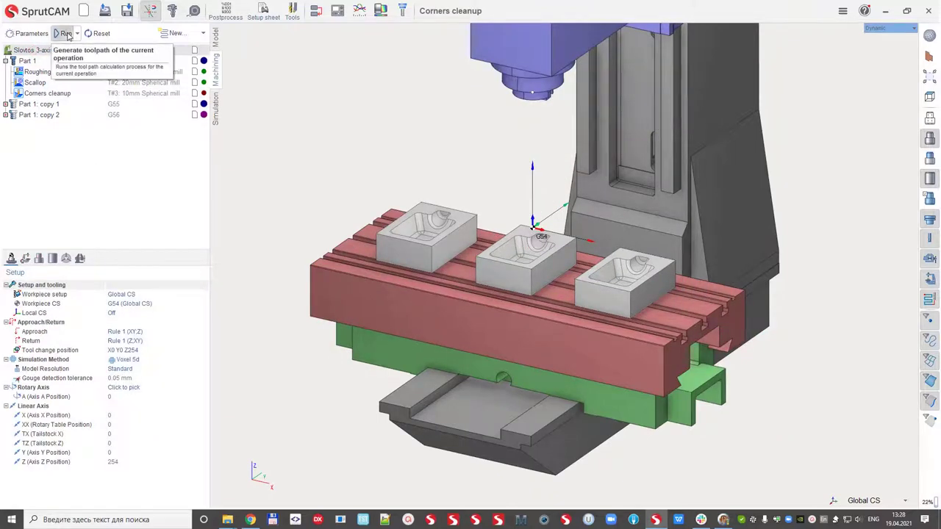
left_click(66, 33)
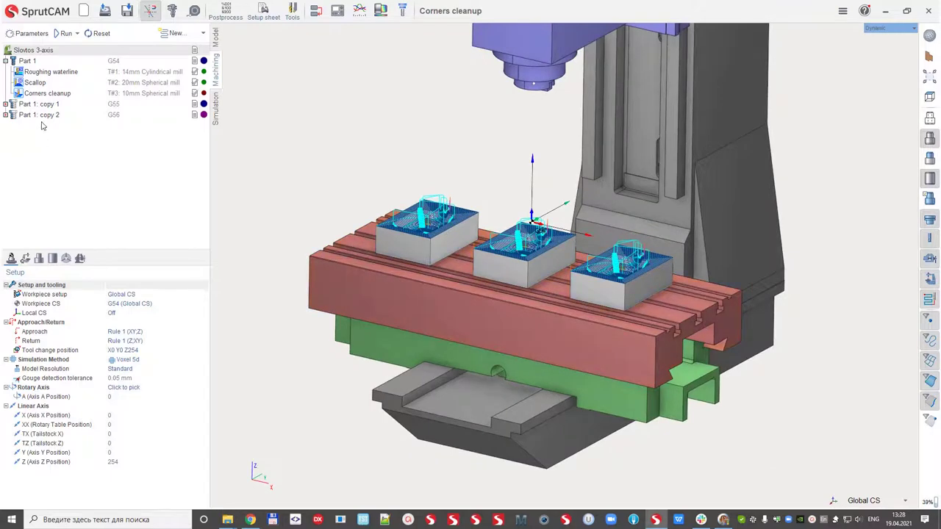
left_click(76, 33)
left_click(93, 191)
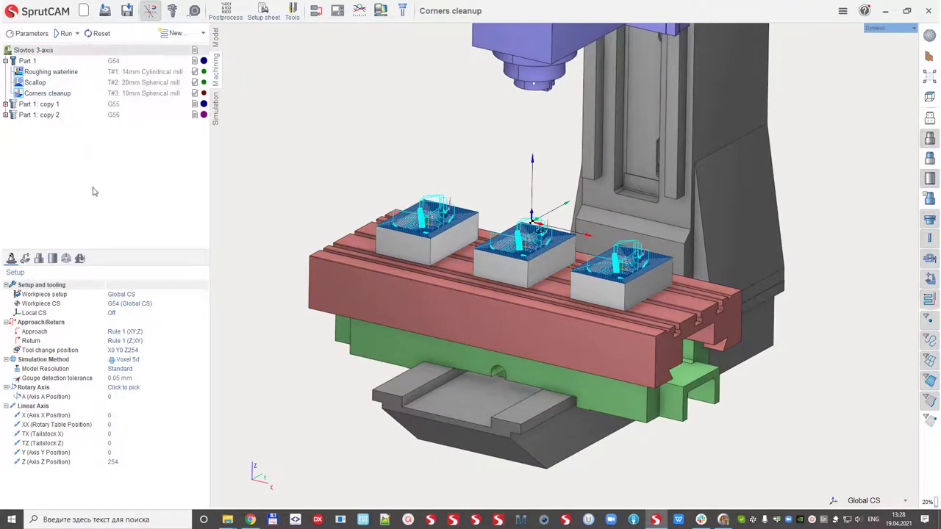
left_click(6, 103)
left_click(6, 147)
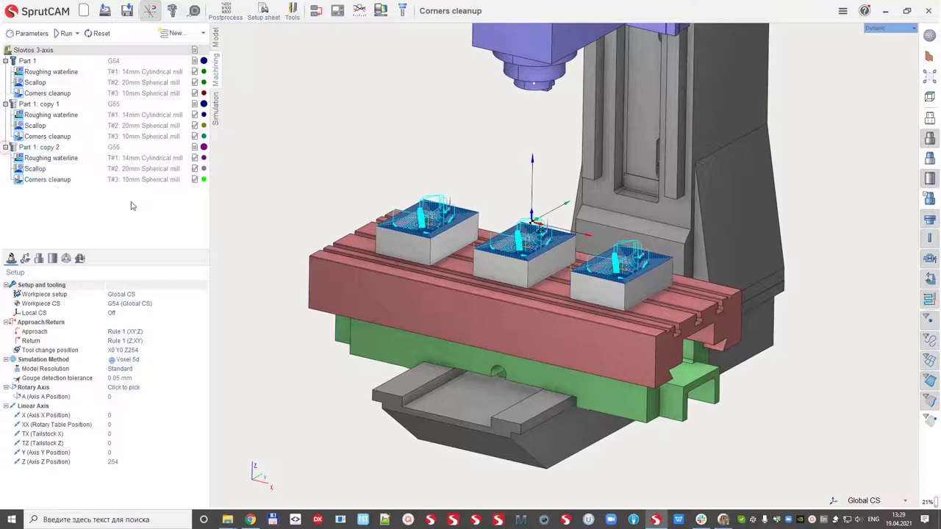
Step: Regroup the operations by tool and examine the toolpaths of the T#1, T#2 and T#3 groups on all three parts
middle_click_drag(351, 249, 397, 254)
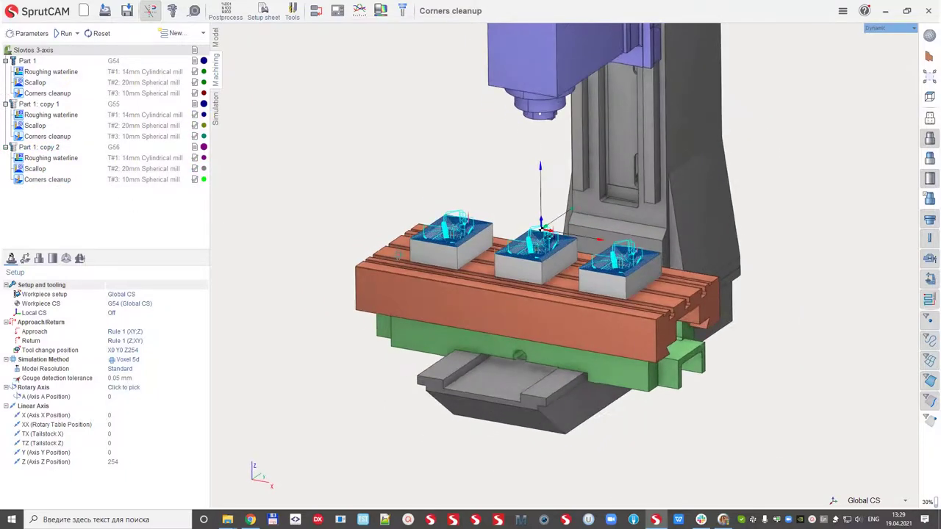
left_click(316, 11)
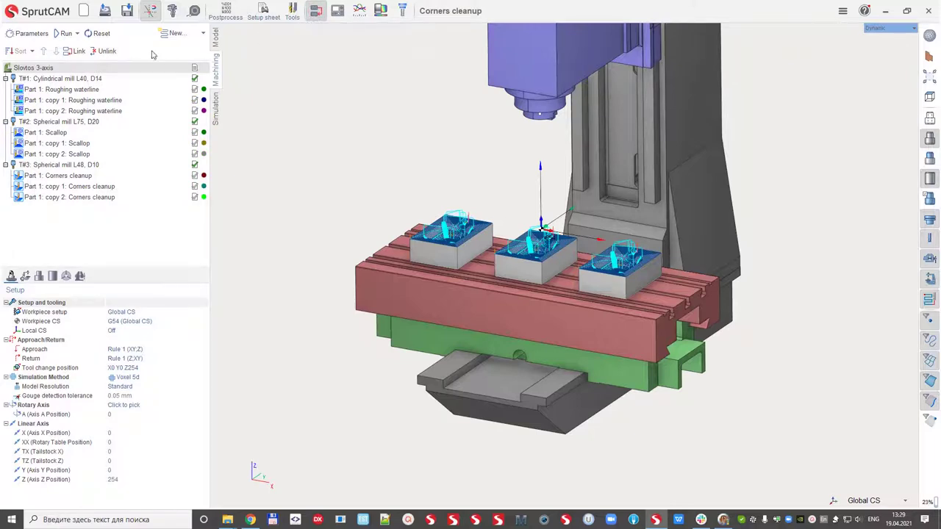
left_click(53, 90)
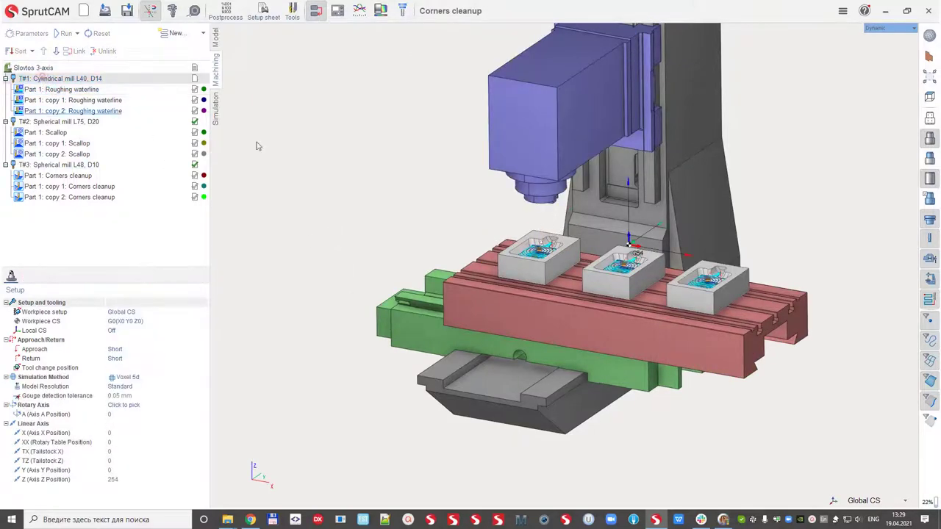
scroll(639, 294, "up", 4)
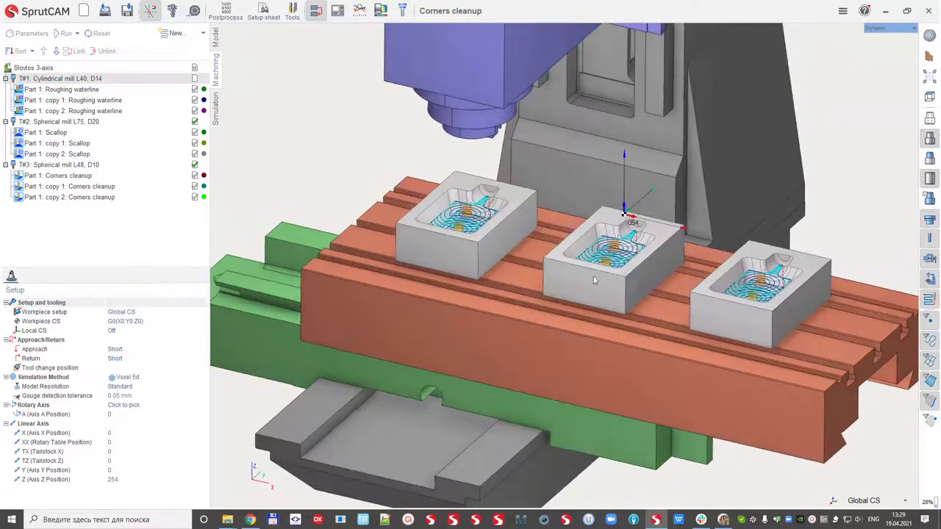
left_click(63, 121)
right_click_drag(567, 270, 502, 204)
left_click(58, 164)
right_click_drag(447, 233, 483, 222)
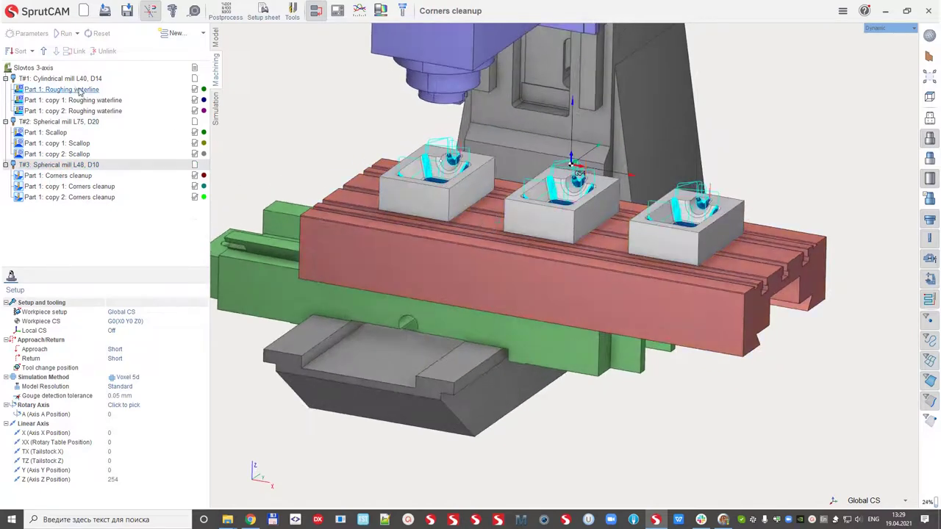
Step: Calculate the links between operations for the whole Slovtos 3-axis project, removing them once and recalculating them to compare the transitions
left_click(42, 69)
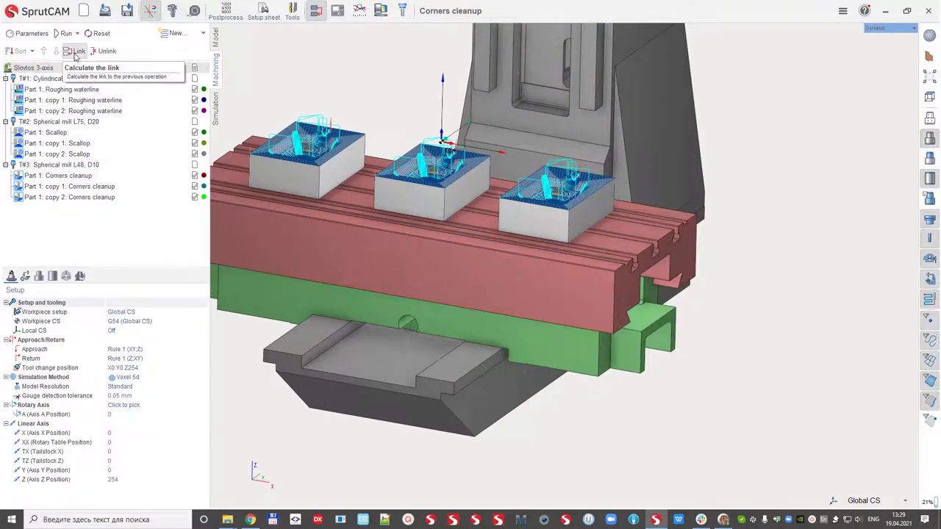
left_click(75, 58)
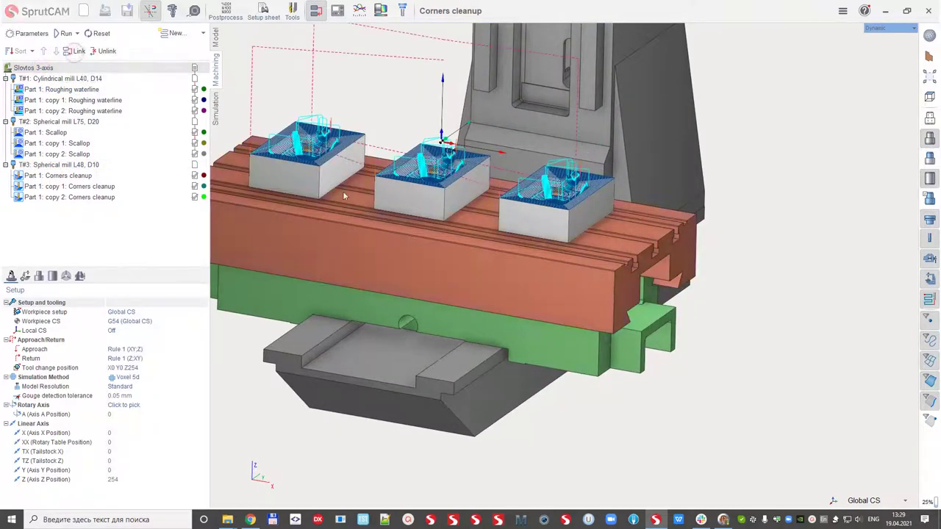
right_click_drag(408, 283, 450, 280)
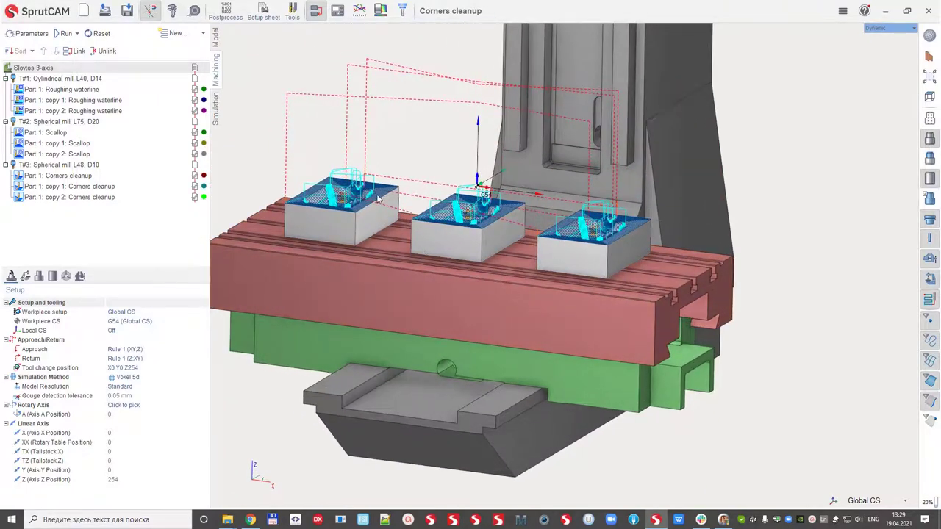
right_click_drag(391, 196, 432, 233)
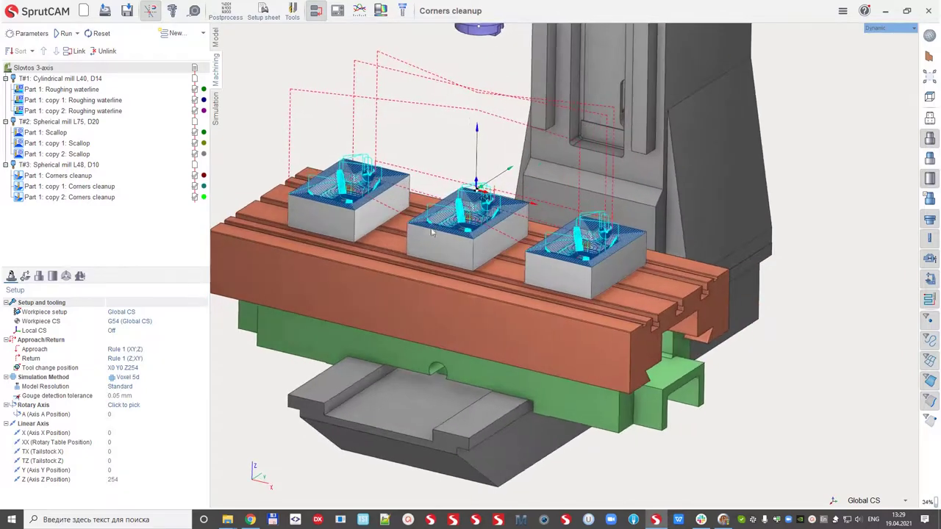
left_click(107, 51)
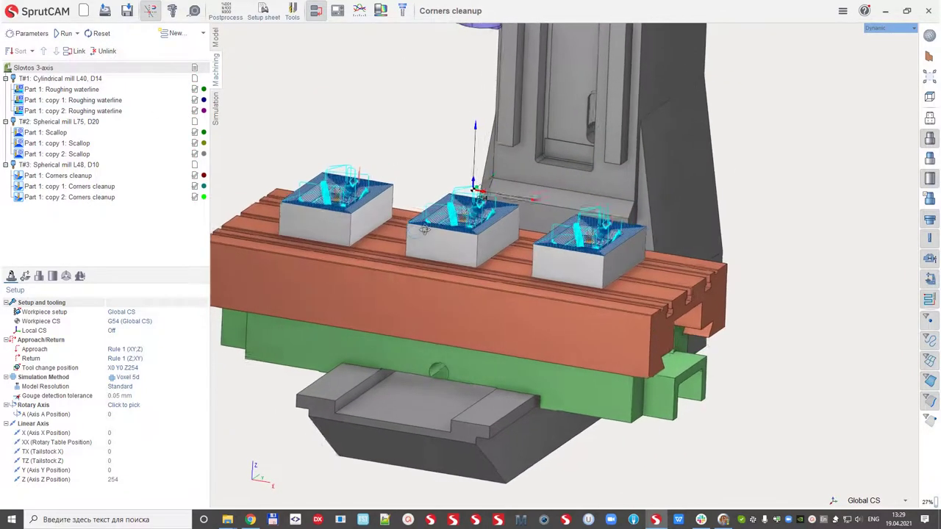
left_click(74, 53)
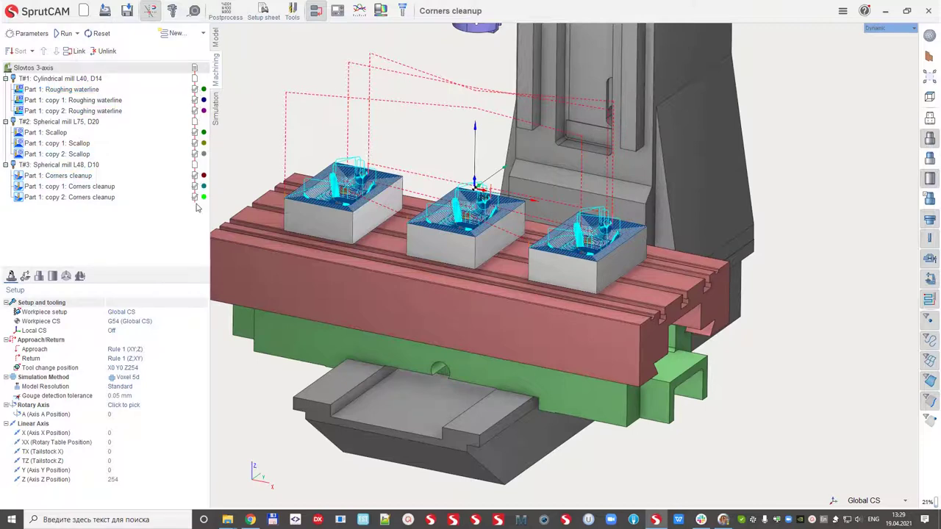
Step: Open the machining simulation in the by-tool sequence and clear its results so it starts from uncut workpieces
left_click(216, 110)
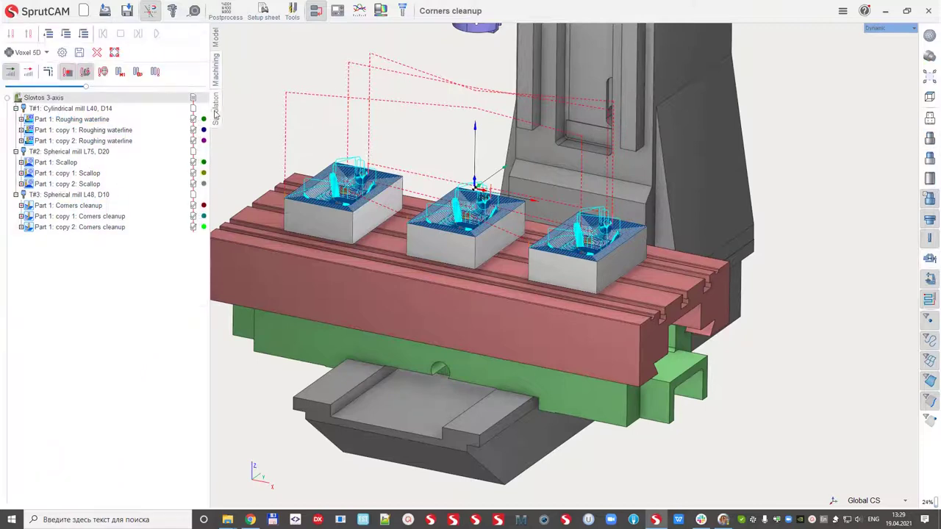
middle_click_drag(295, 248, 386, 249)
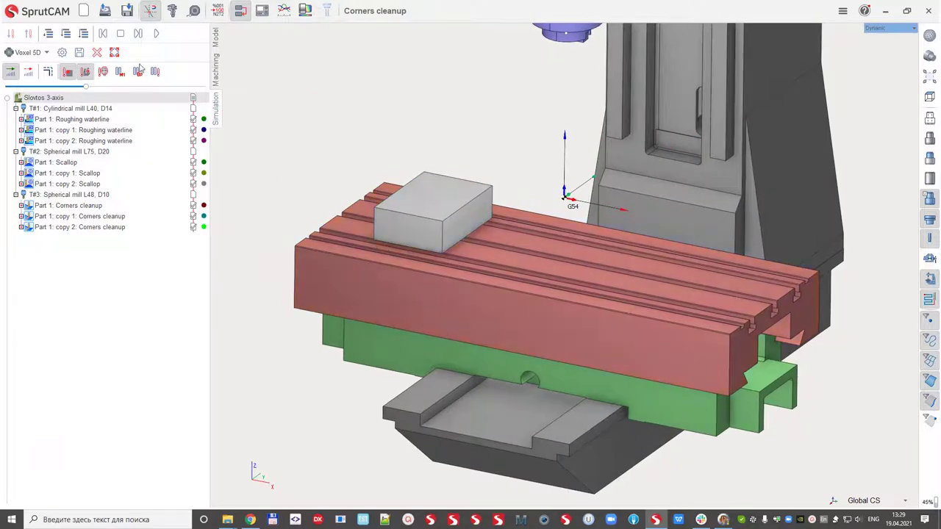
left_click(97, 53)
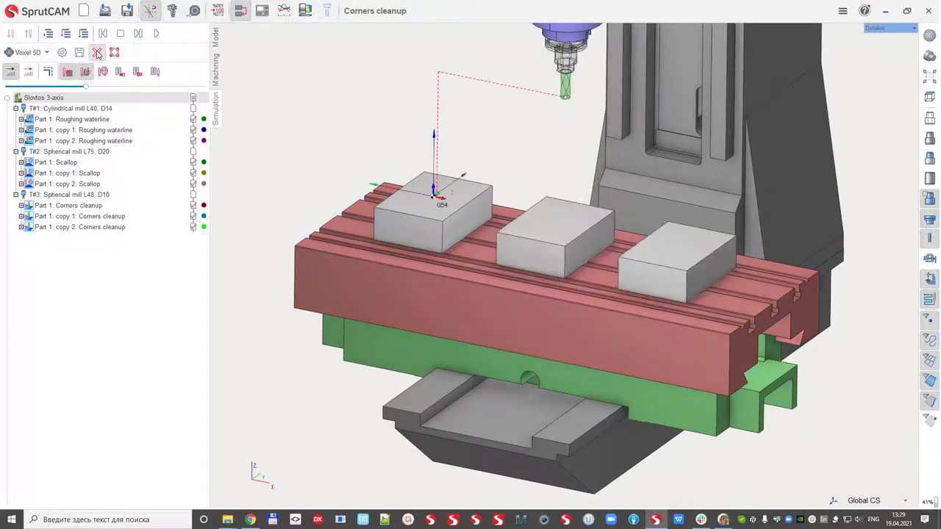
right_click_drag(388, 220, 458, 249)
Step: Run the machining simulation at a raised movement speed and stop it once roughing reaches the third part
left_click(156, 33)
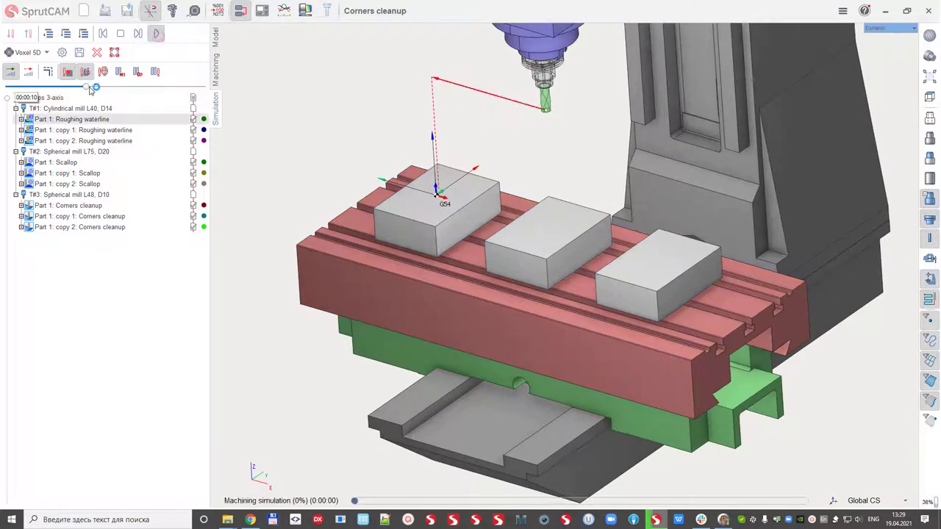
left_click_drag(86, 86, 180, 88)
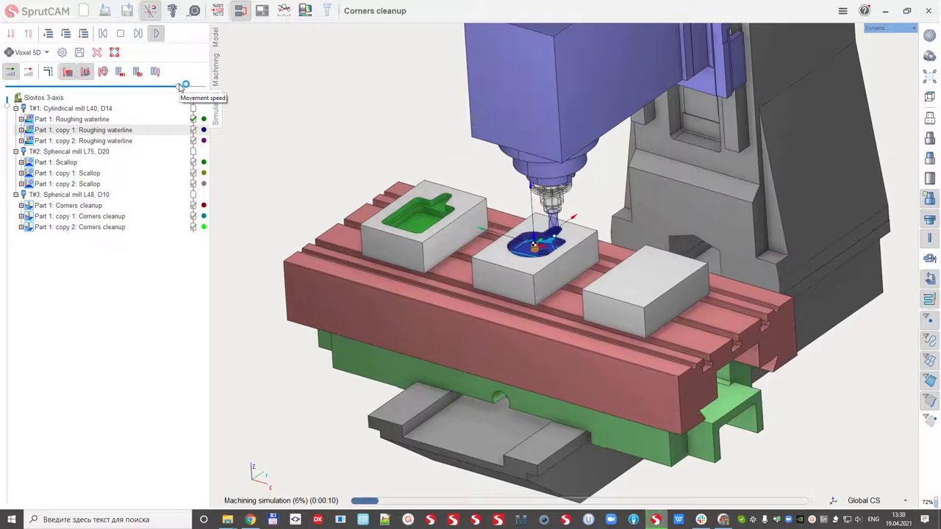
left_click_drag(182, 87, 169, 87)
left_click(121, 34)
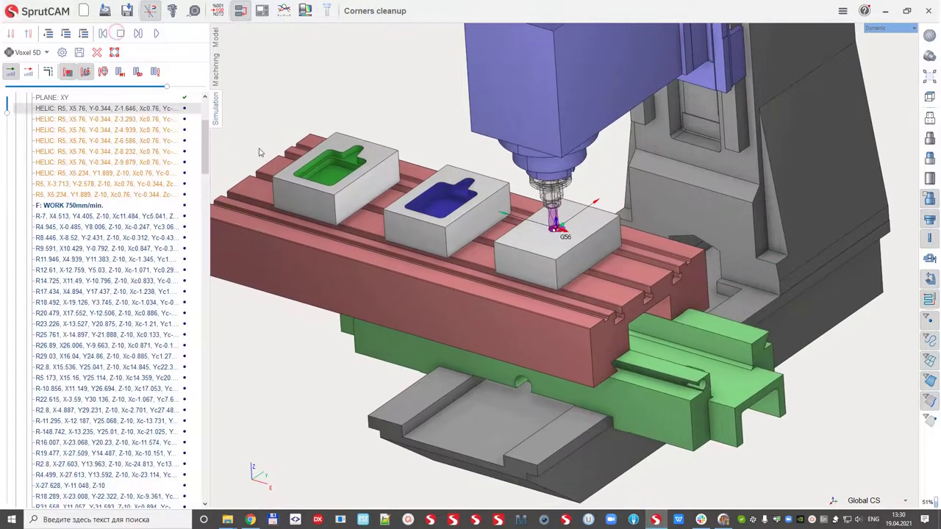
Step: Return to the machining operations grouped by part and set Part 1's preferred part copying method to Using subroutines
left_click(216, 74)
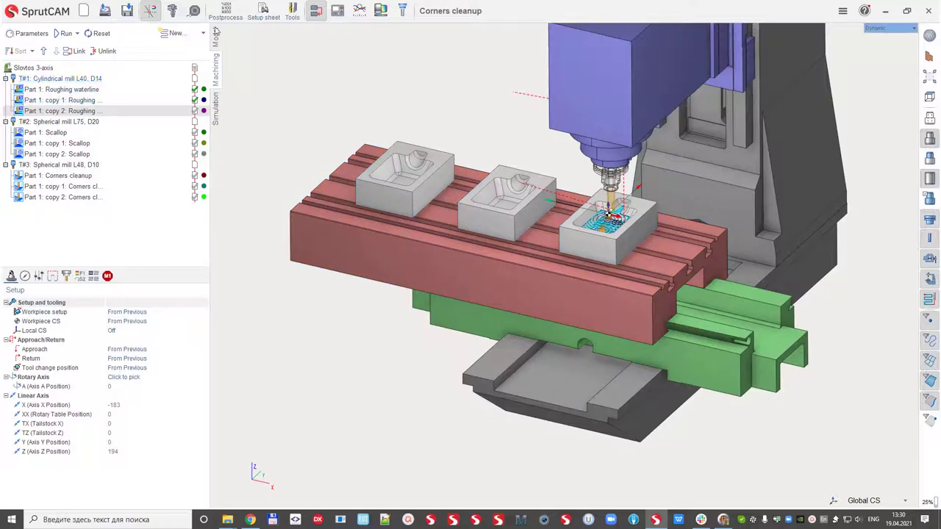
left_click(337, 10)
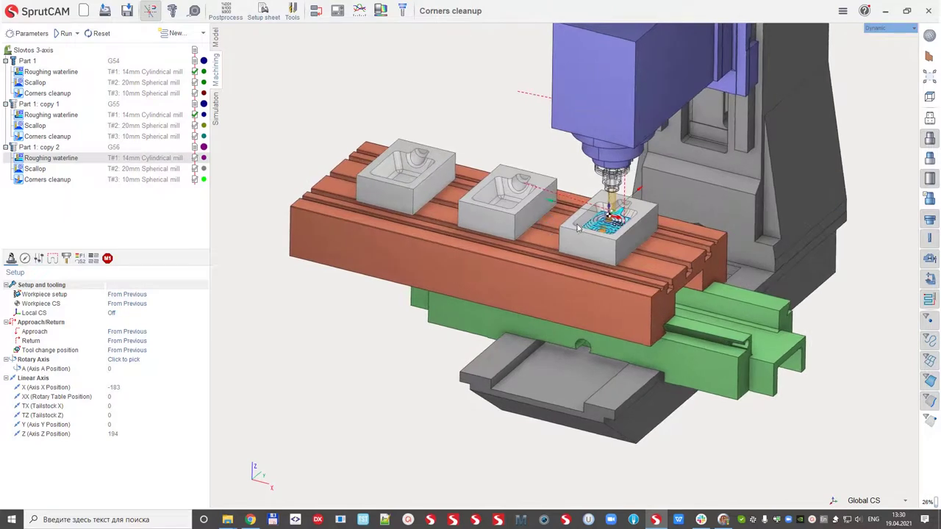
left_click(28, 61)
left_click(25, 260)
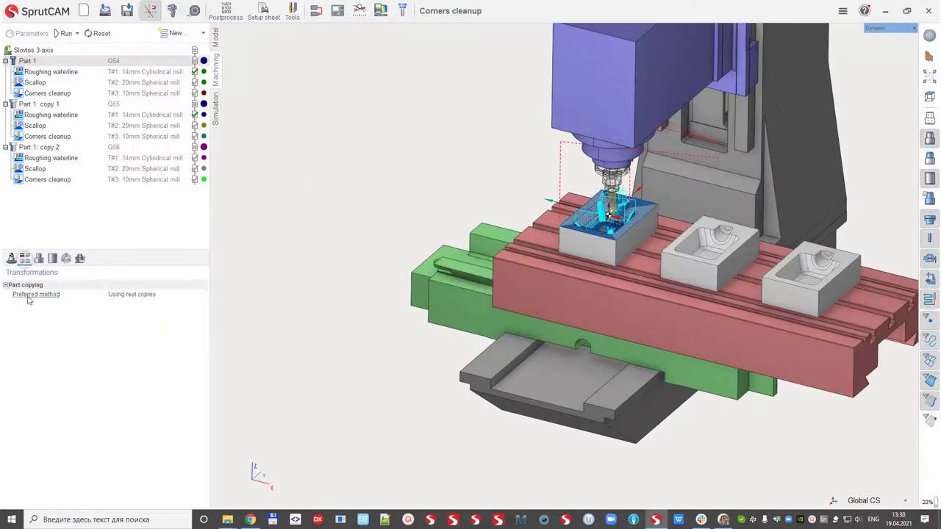
left_click(139, 295)
left_click(139, 295)
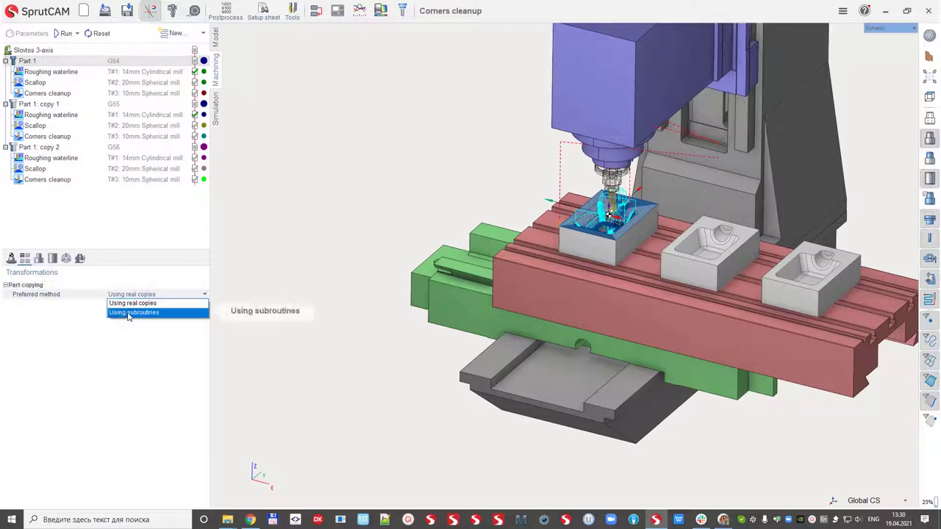
left_click(127, 315)
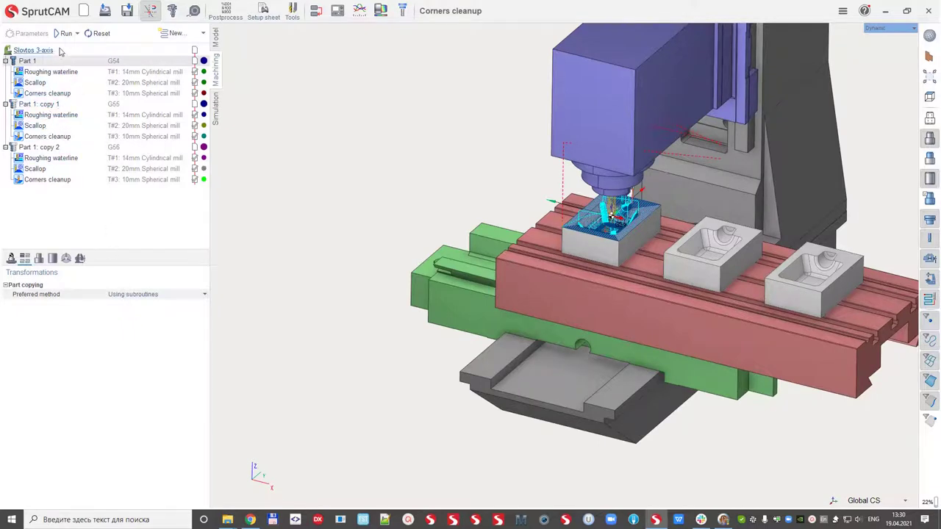
Step: Reset the existing toolpaths and recalculate them for the whole Slovtos 3-axis project
left_click(66, 33)
left_click(101, 33)
left_click(65, 33)
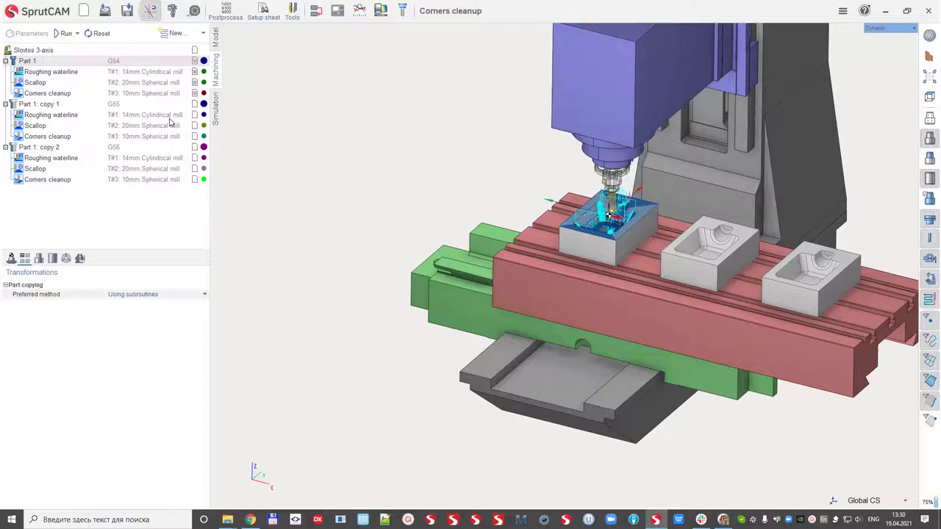
left_click(40, 50)
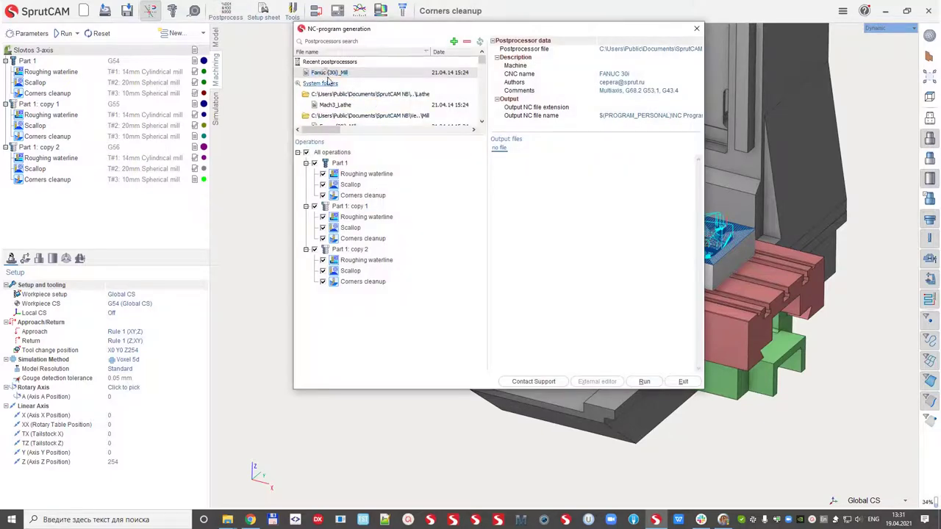
Step: Generate the NC program for all operations with the Fanuc (30i)_Mill postprocessor
left_click(644, 382)
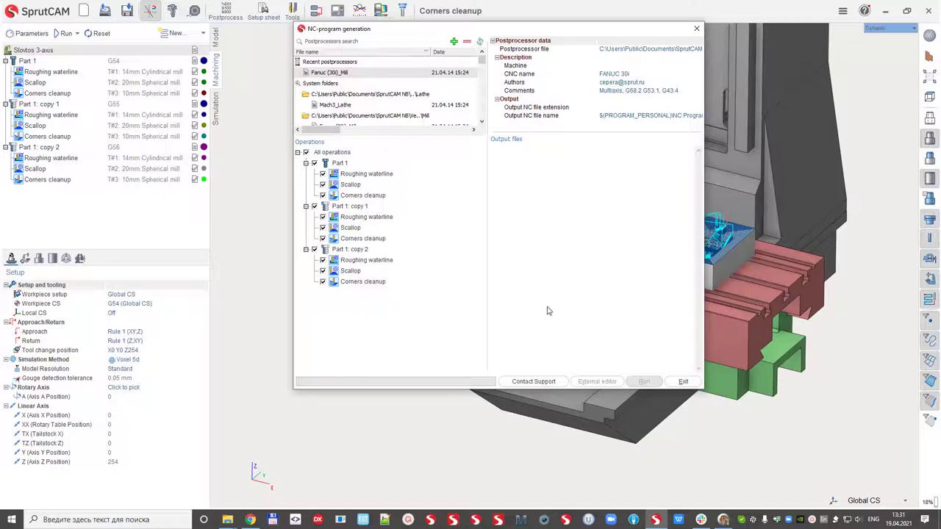
scroll(527, 261, "down", 1)
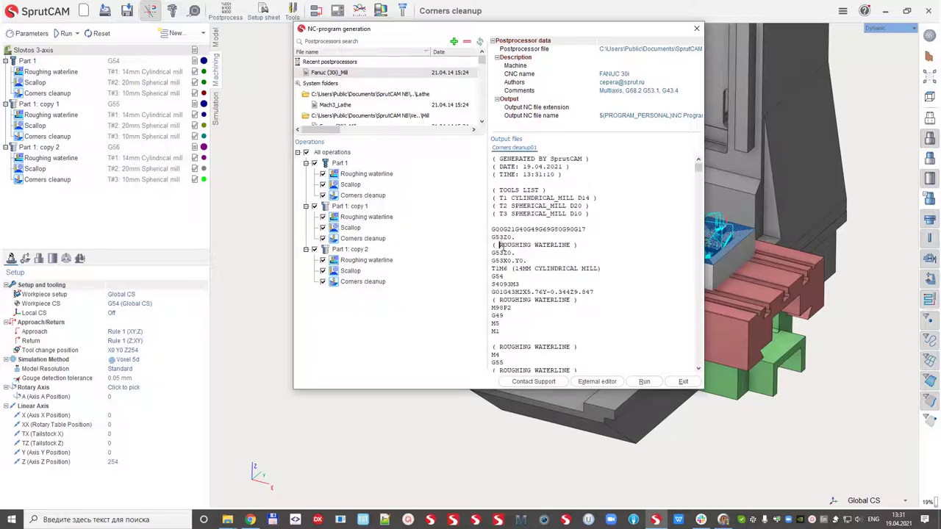
Step: Examine the M98P2 subroutine calls under each workpiece offset in the NC program, then close the NC-program generation dialog
scroll(511, 266, "down", 3)
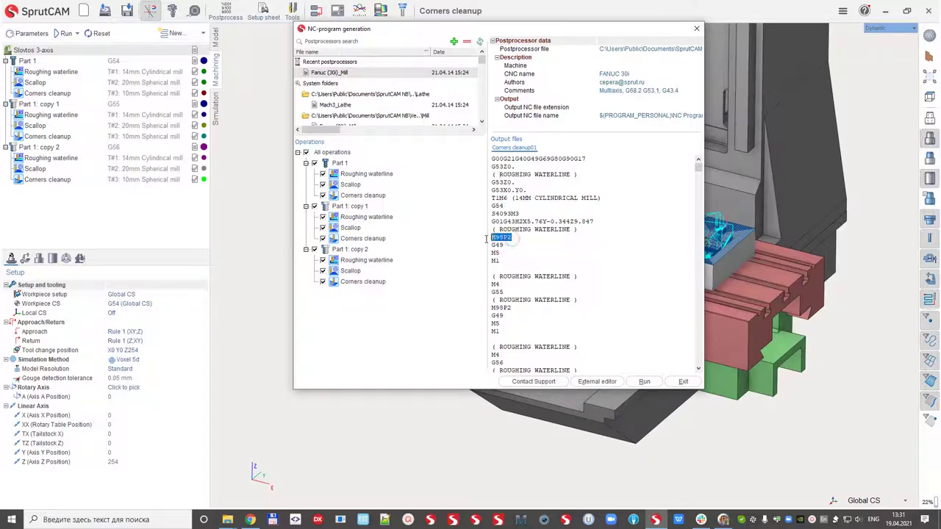
scroll(516, 296, "down", 1)
left_click(507, 271)
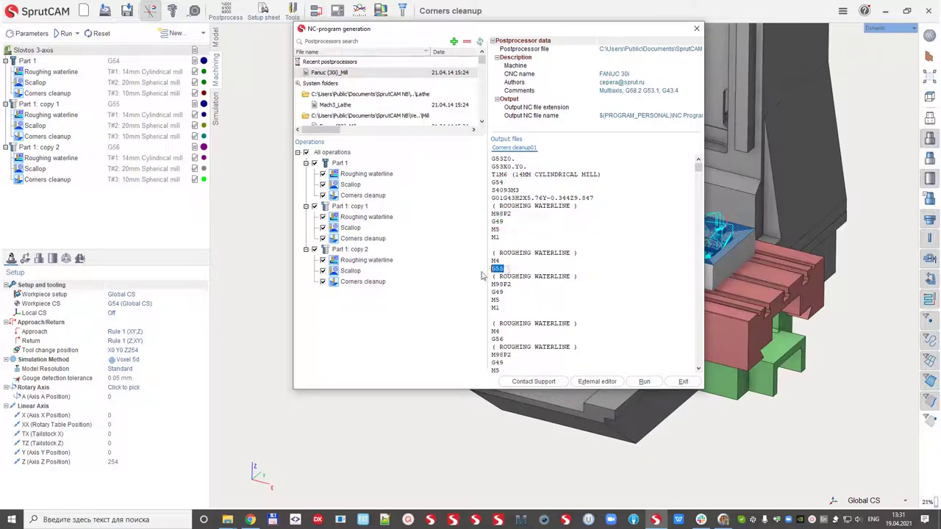
double_click(501, 283)
scroll(551, 317, "down", 2)
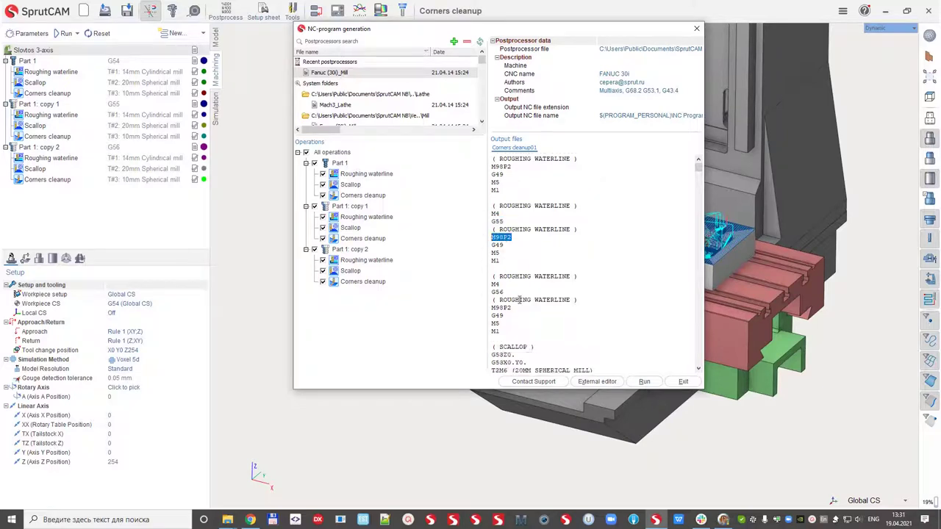
double_click(488, 293)
double_click(501, 307)
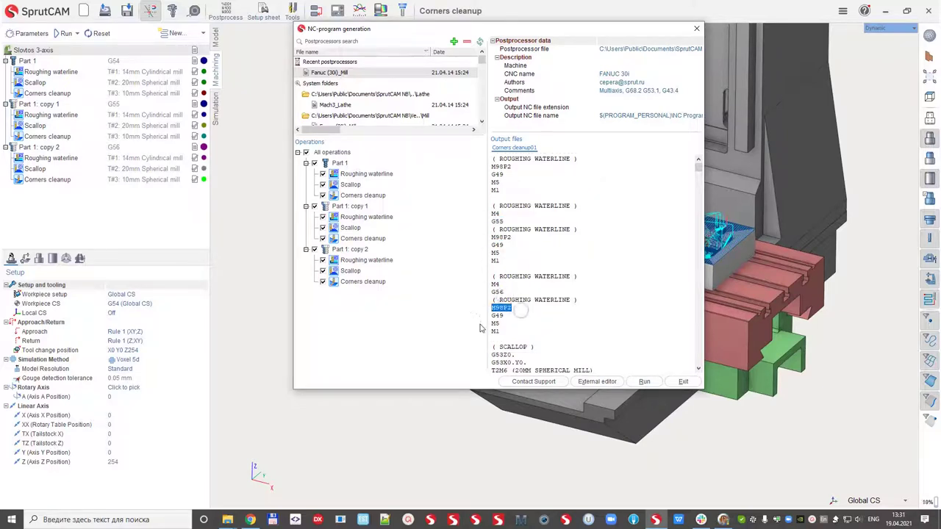
scroll(529, 314, "down", 2)
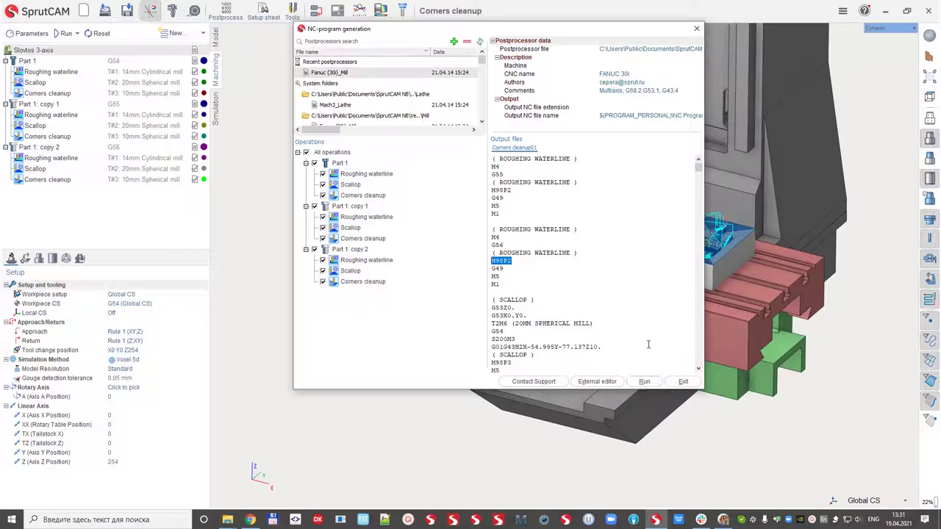
left_click(675, 381)
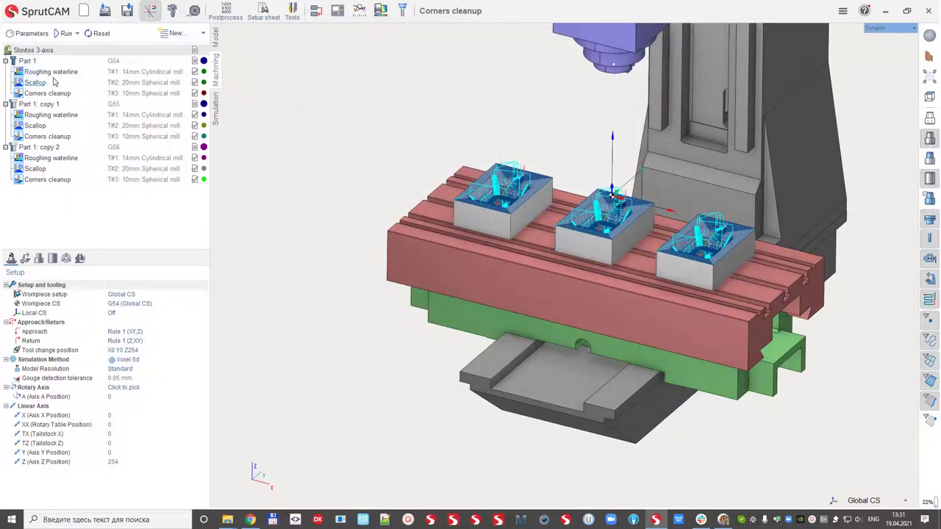
Step: Check the setup and table position of both part copies and Part 1
left_click(37, 104)
left_click(36, 147)
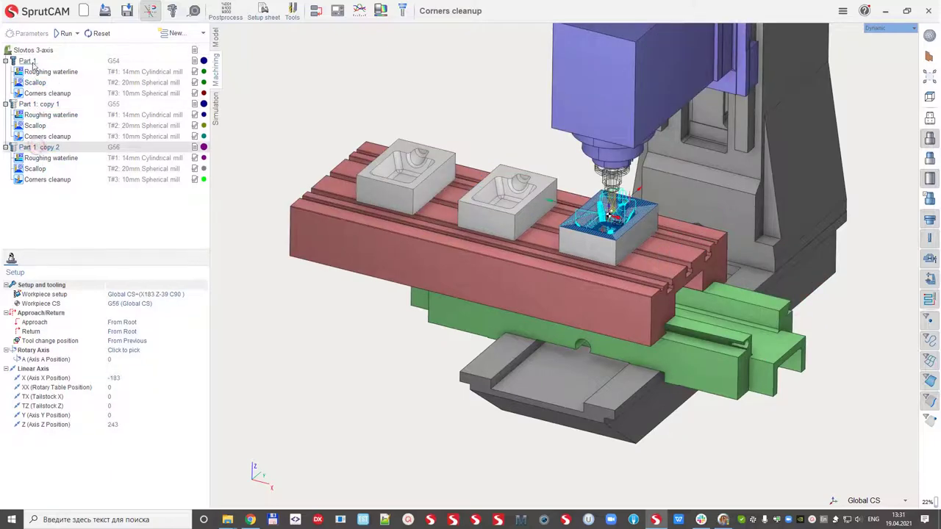
left_click(30, 62)
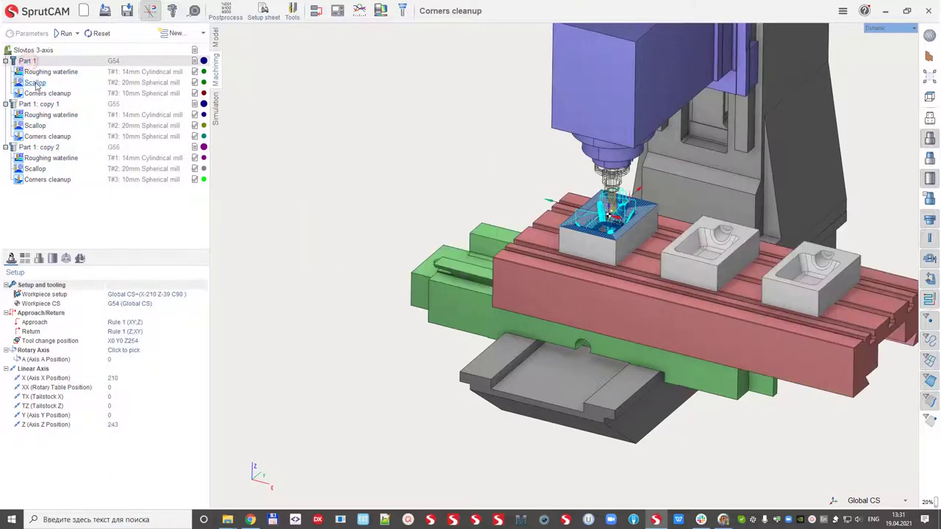
Step: Add a 2D contouring operation after the Scallop operation in Part 1
left_click(34, 82)
left_click(204, 33)
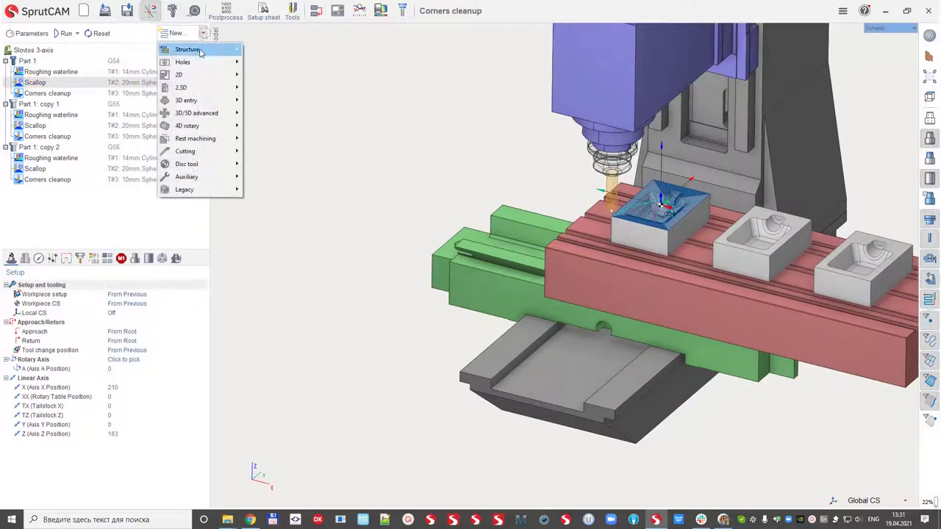
mouse_move(192, 75)
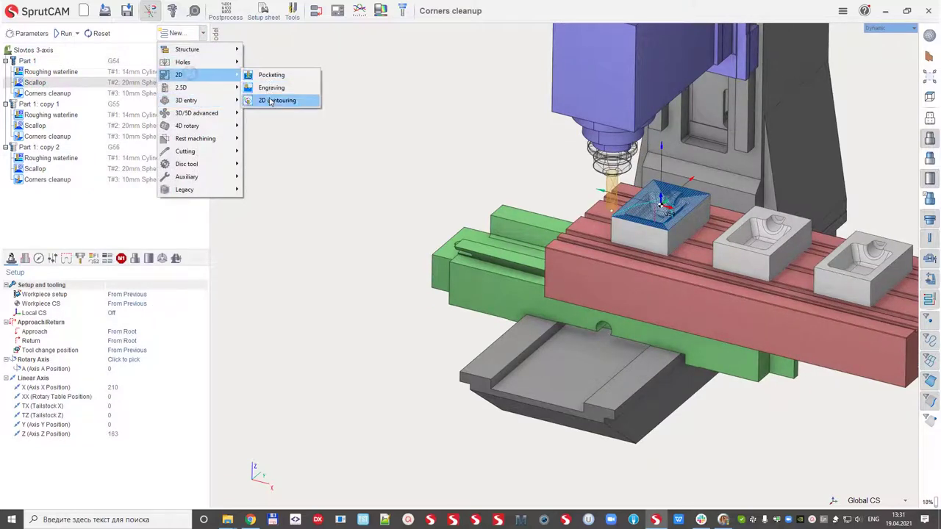
left_click(271, 101)
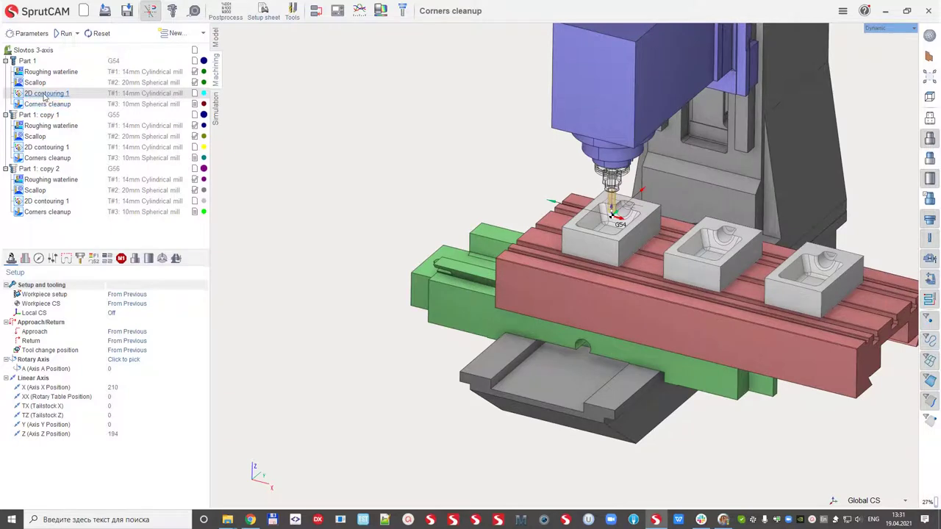
Step: Compare the 2D contouring operation in Part 1 with its counterparts in both part copies
left_click(47, 148)
left_click(47, 202)
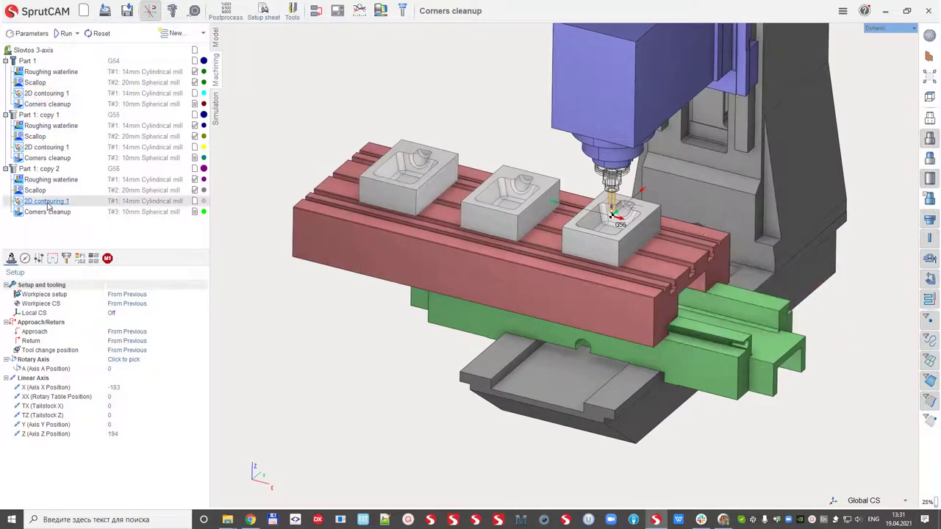
left_click(47, 94)
left_click(47, 147)
left_click(49, 201)
Step: Delete the 2D contouring operation from Part 1
left_click(49, 93)
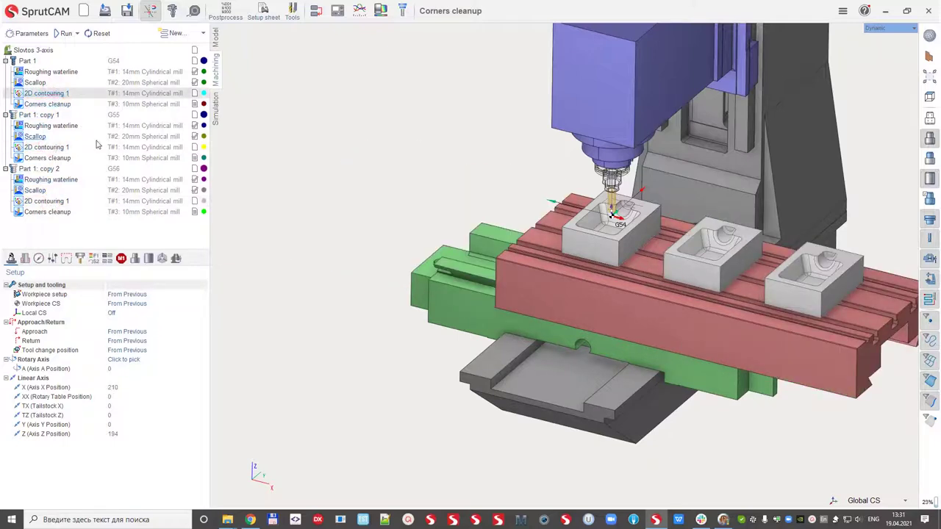
key("Delete")
key("Return")
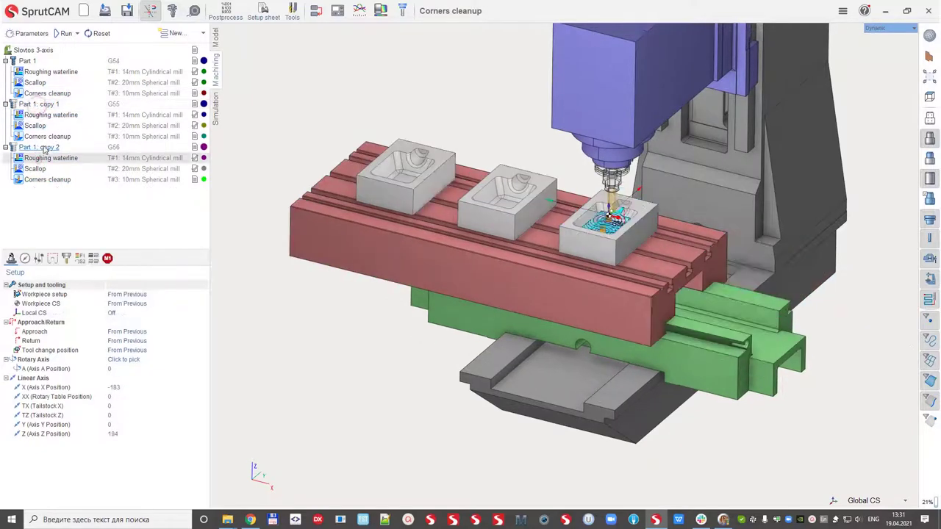
Step: Move the Corners cleanup operation ahead of Scallop in Part 1 and check the operation order in the first copy
left_click(37, 83)
left_click_drag(45, 93, 43, 84)
left_click(37, 137)
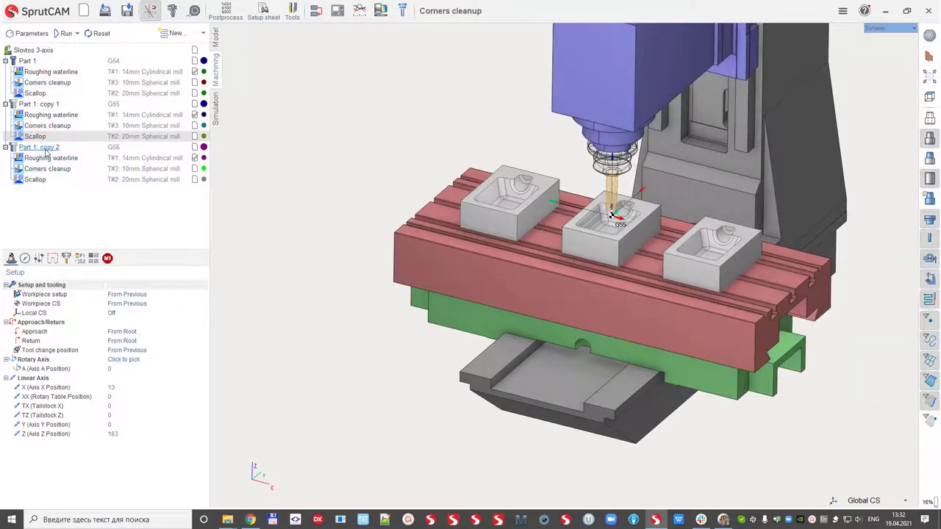
Step: Delete the second copy of Part 1, then check the setups of Part 1 and its first copy
left_click(47, 150)
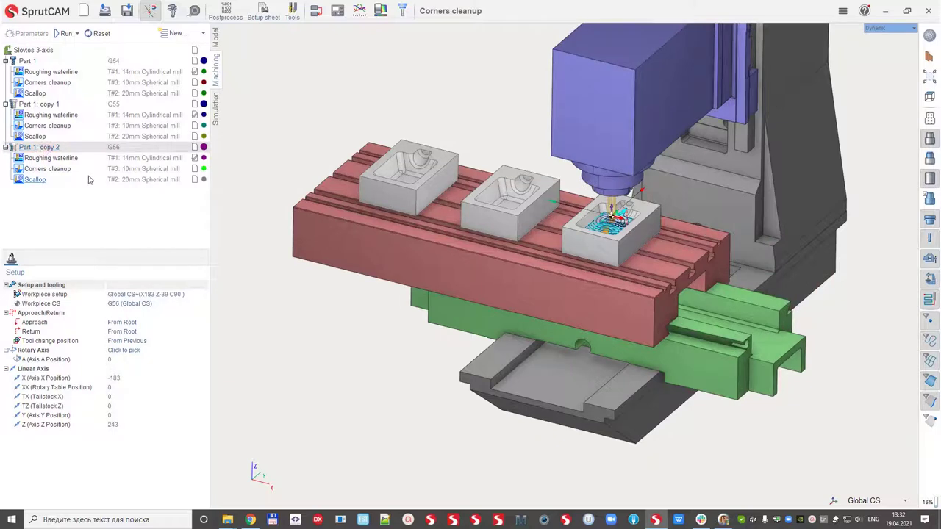
key("Delete")
key("Return")
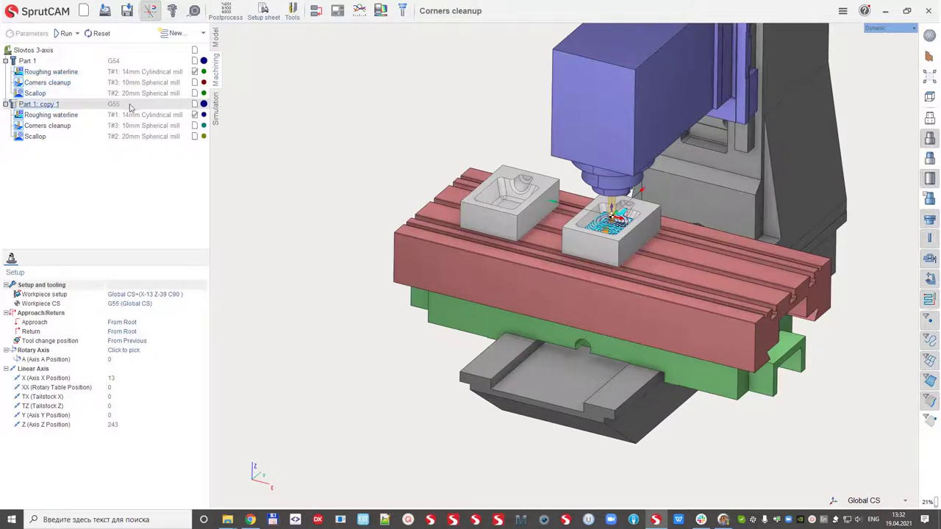
left_click(28, 61)
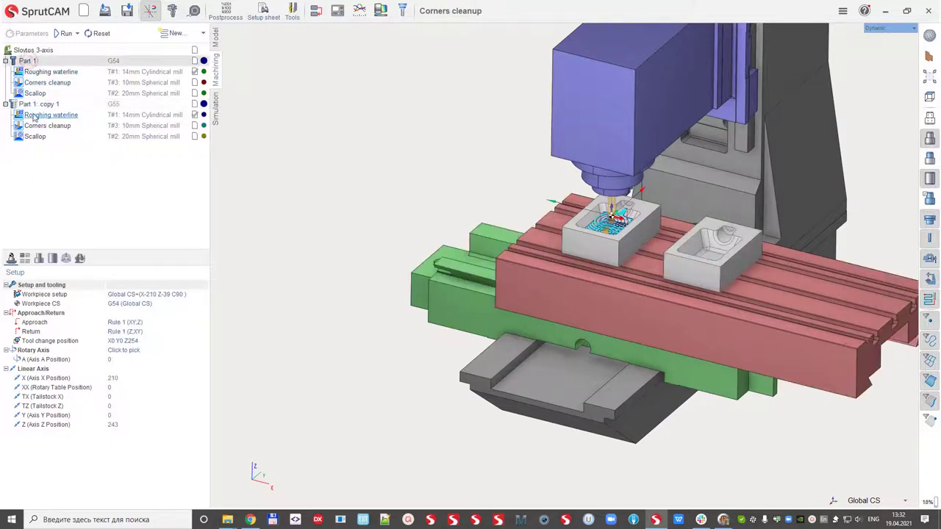
left_click(41, 105)
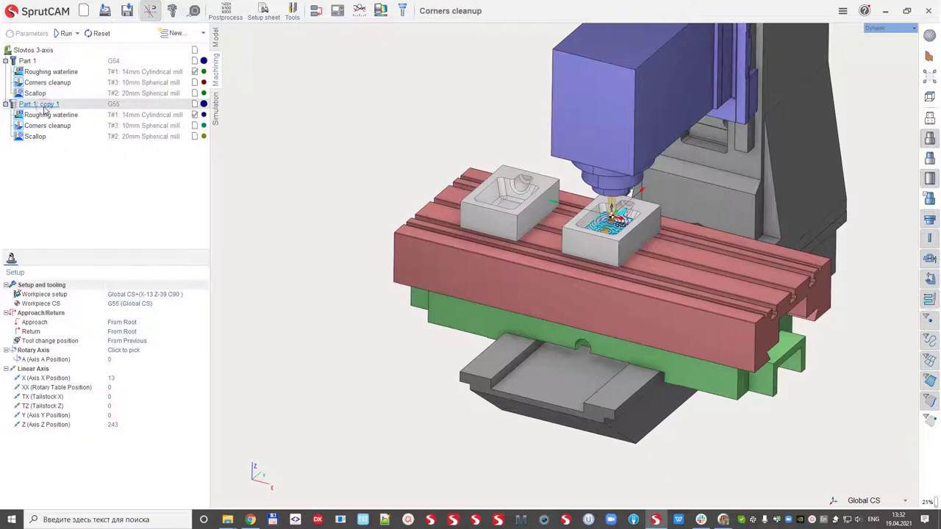